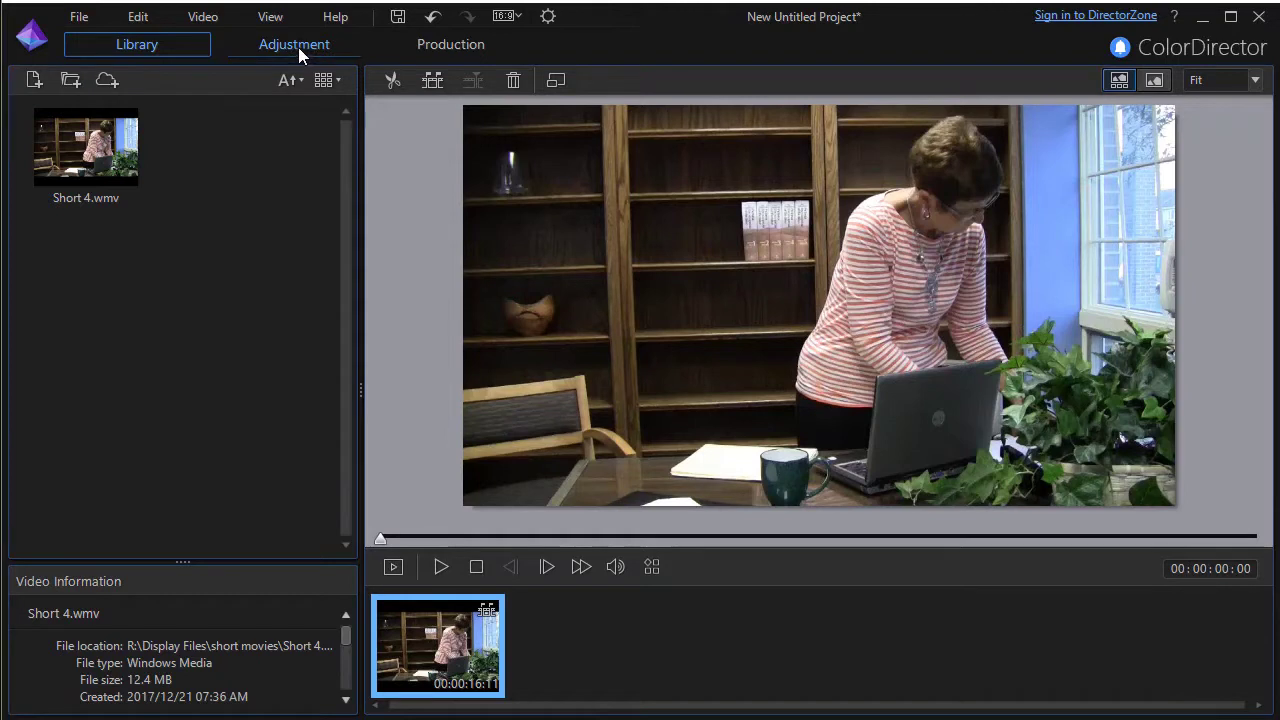
In the Adjustment workspace, start a Selection mask with its first point at the wall's top edge
click(298, 47)
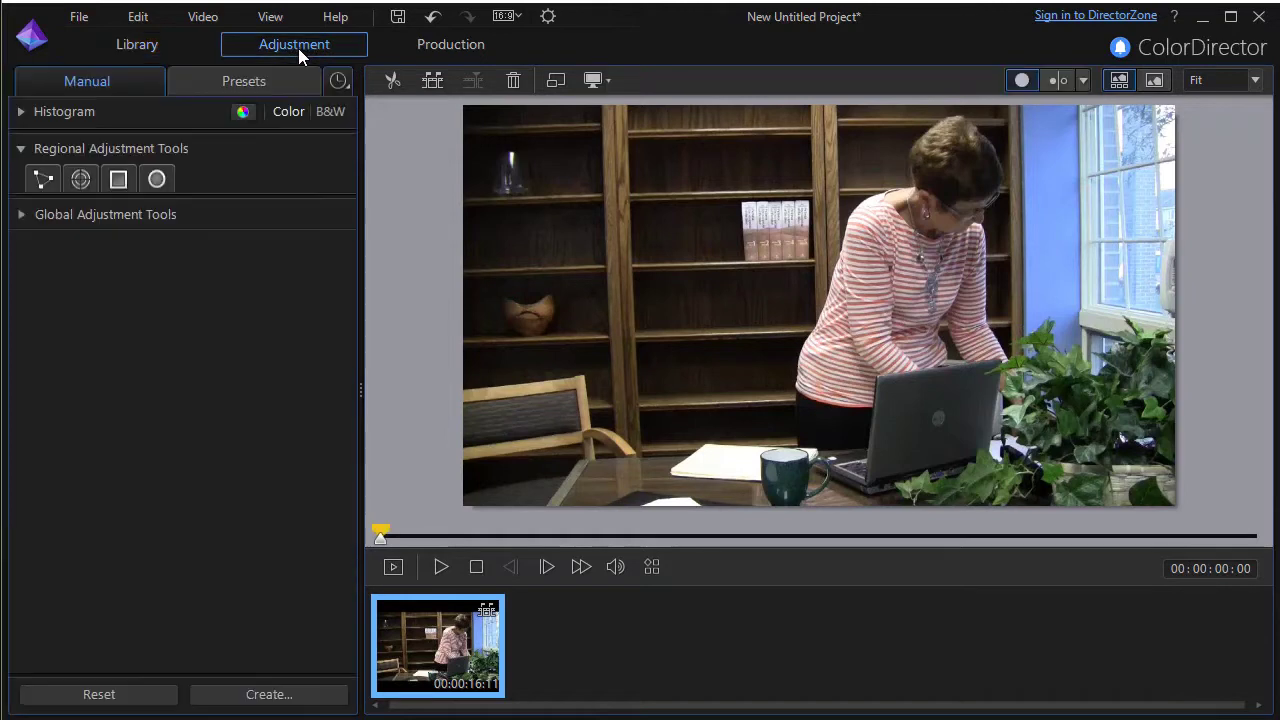
click(44, 182)
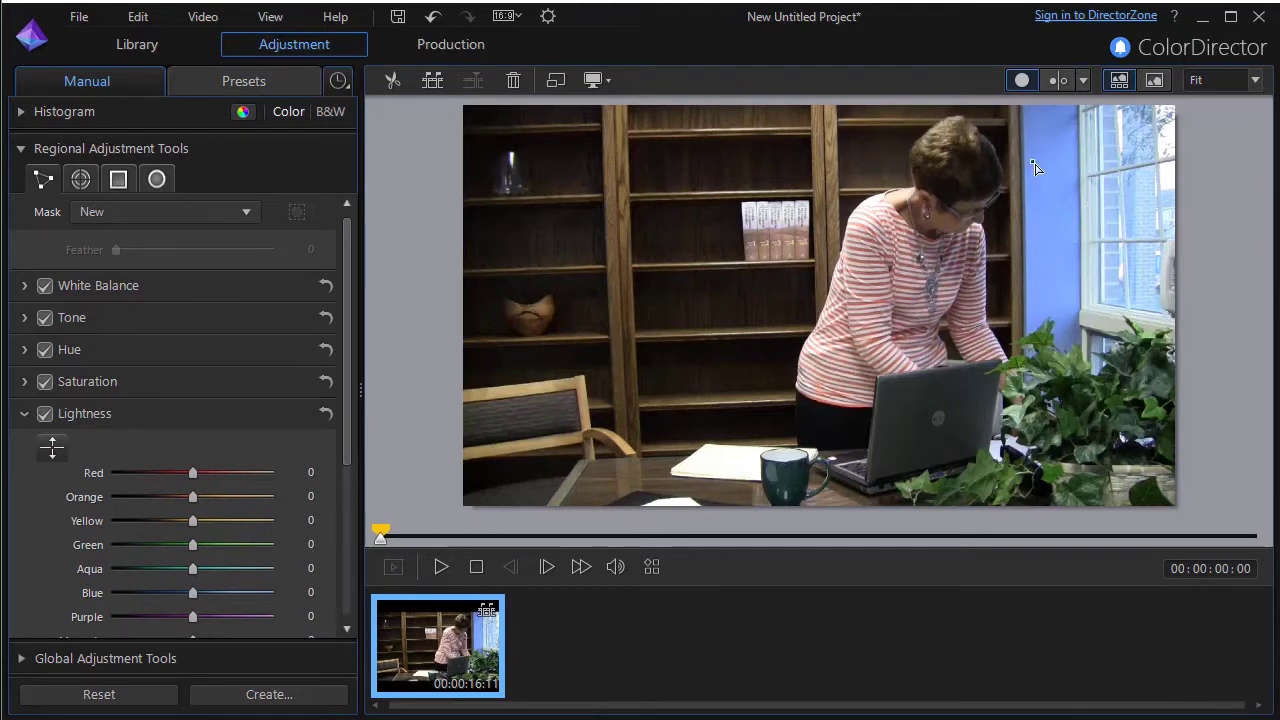
click(1002, 100)
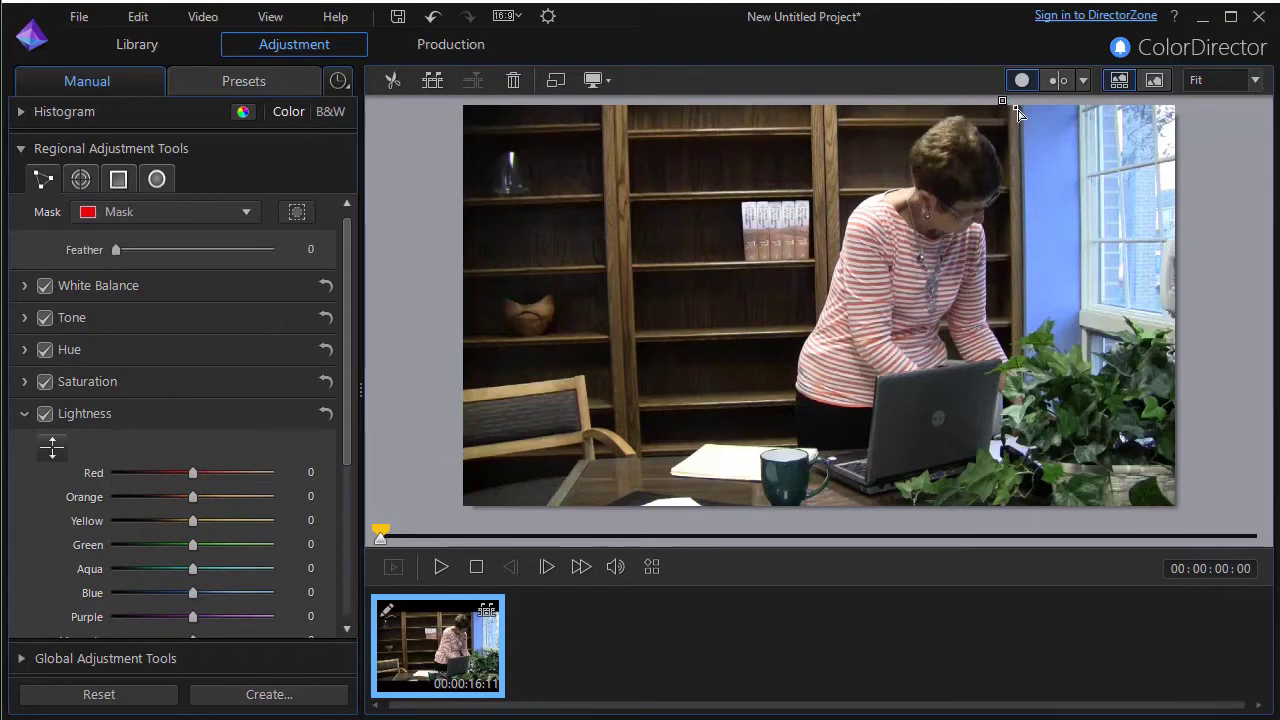
Close a four-corner mask around the blue wall strip and pull its bottom-right corner slightly inward
click(1091, 100)
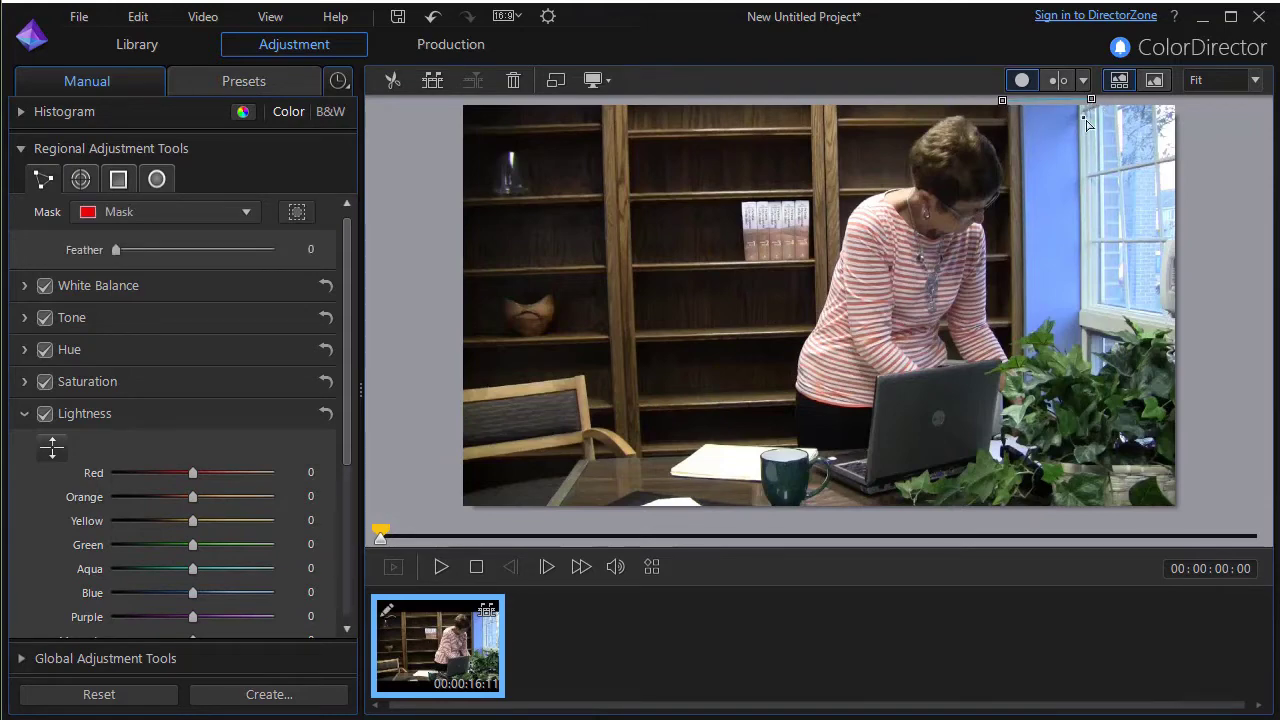
click(1106, 433)
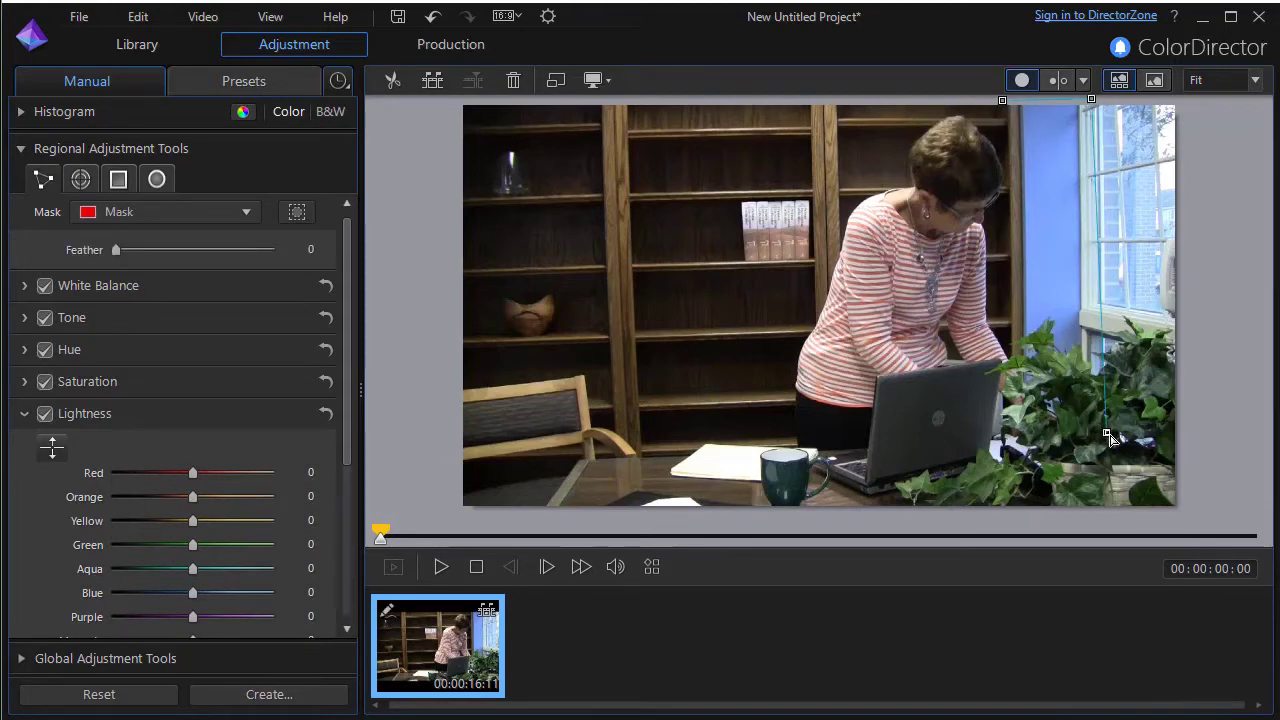
click(1017, 440)
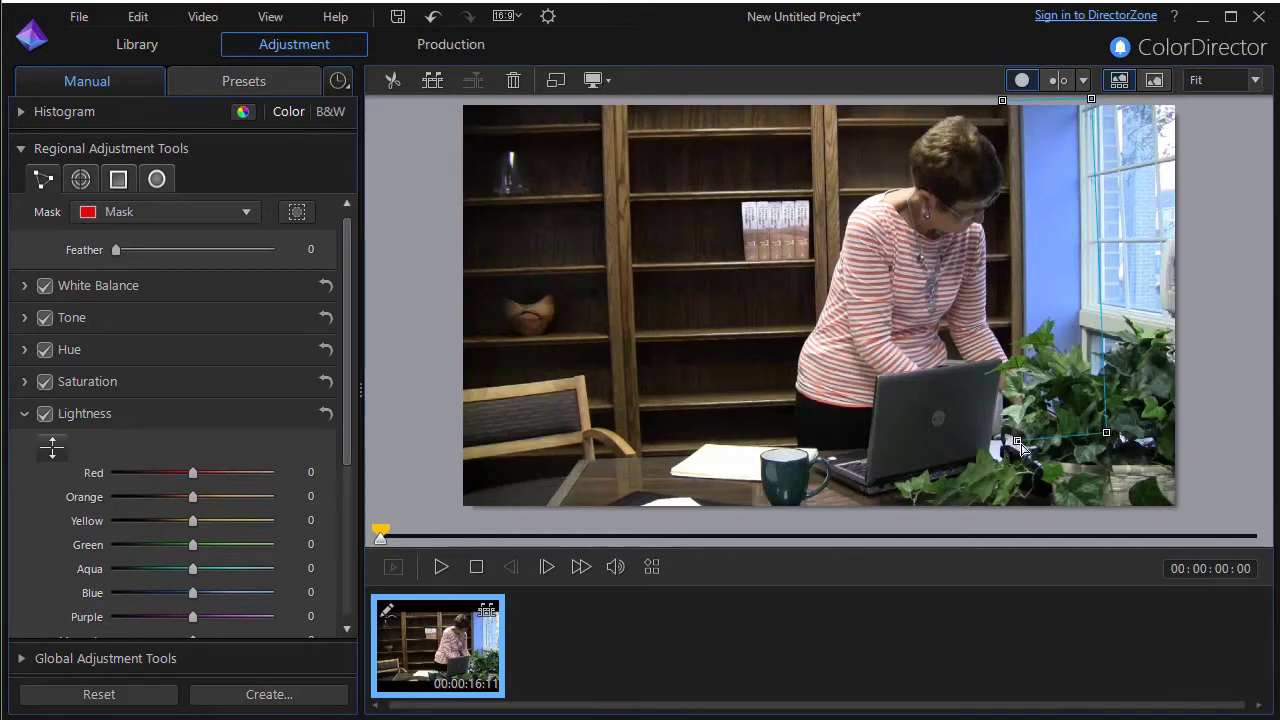
click(1012, 113)
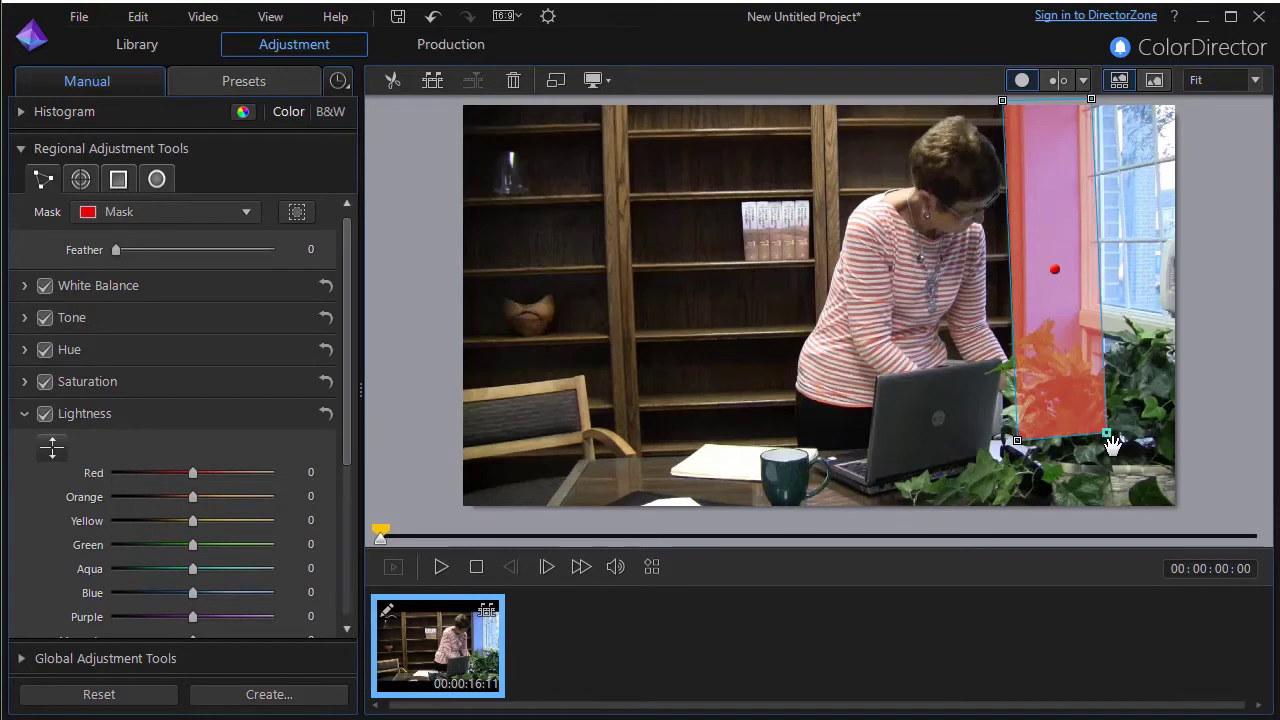
drag(1107, 435, 1096, 440)
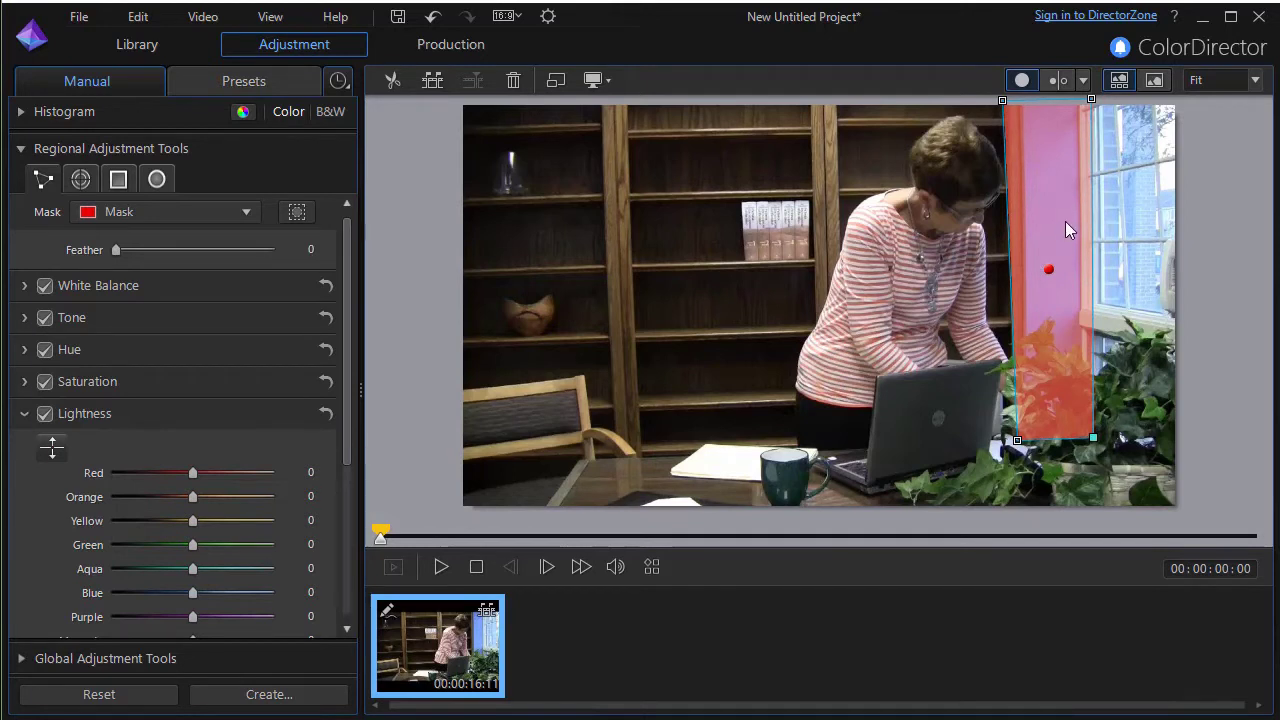
click(24, 418)
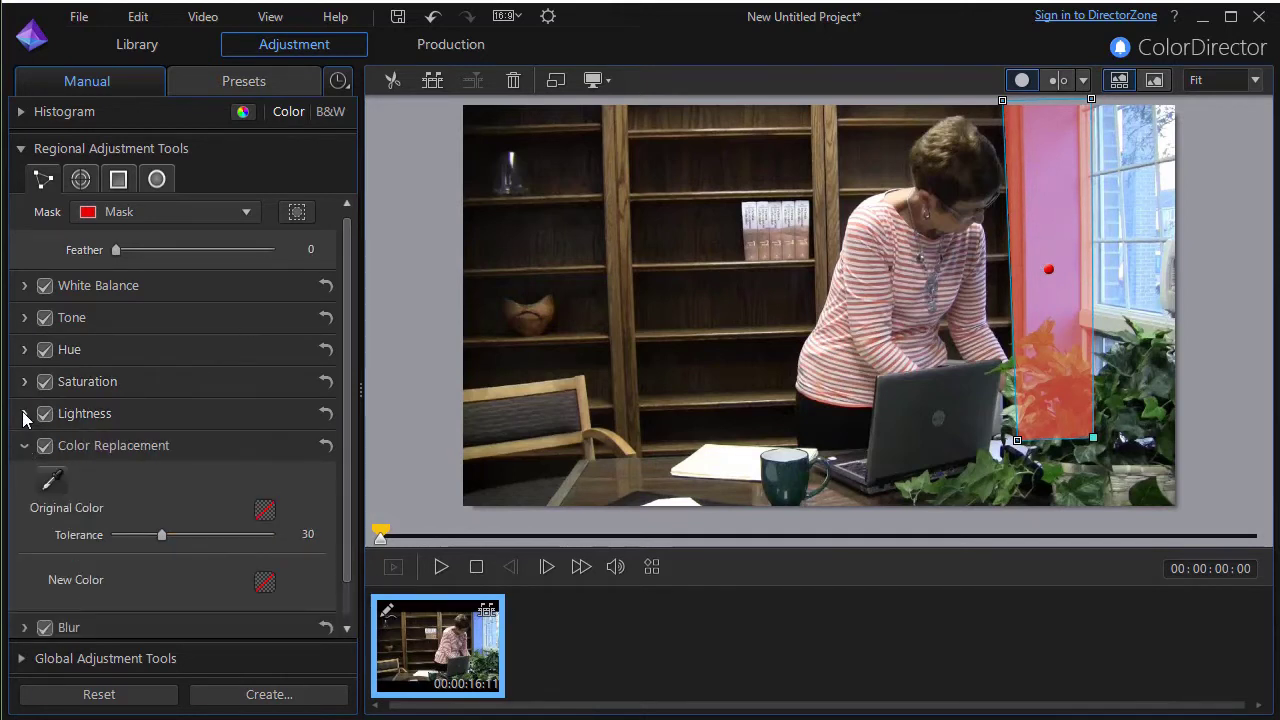
Sample the blue wall as Original Color and replace it with muted green 67A55B
click(52, 482)
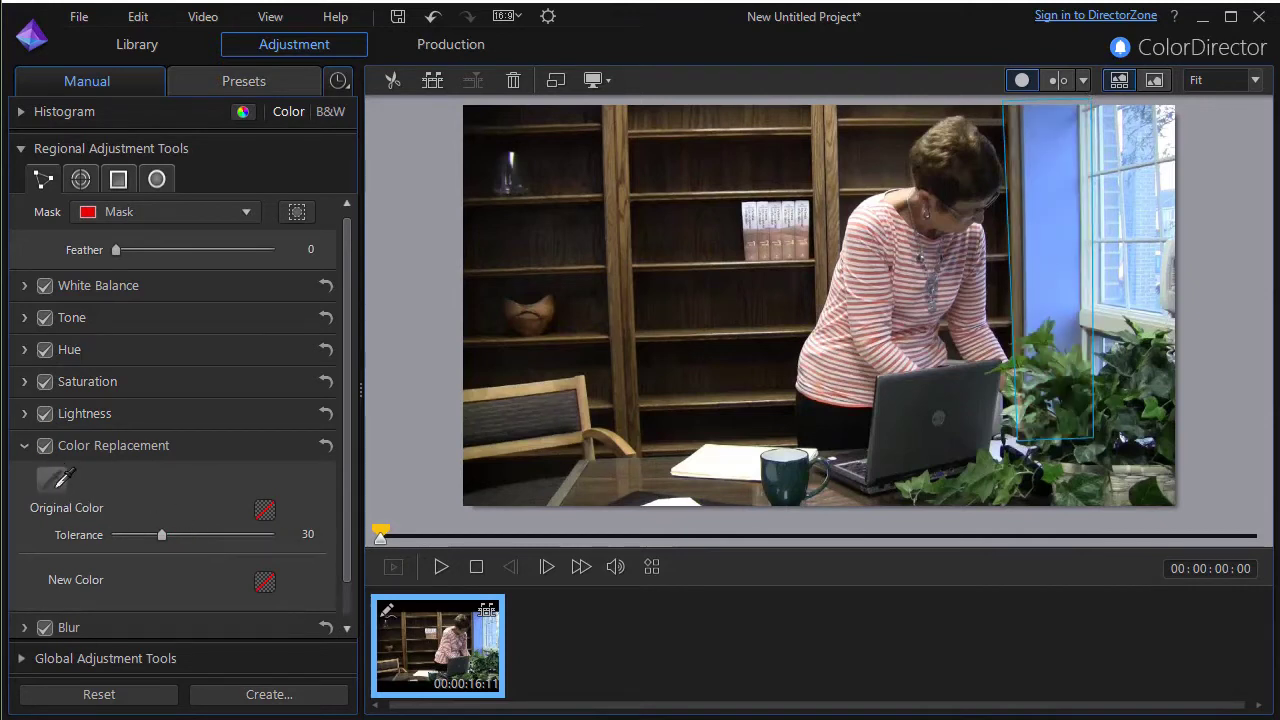
click(1059, 186)
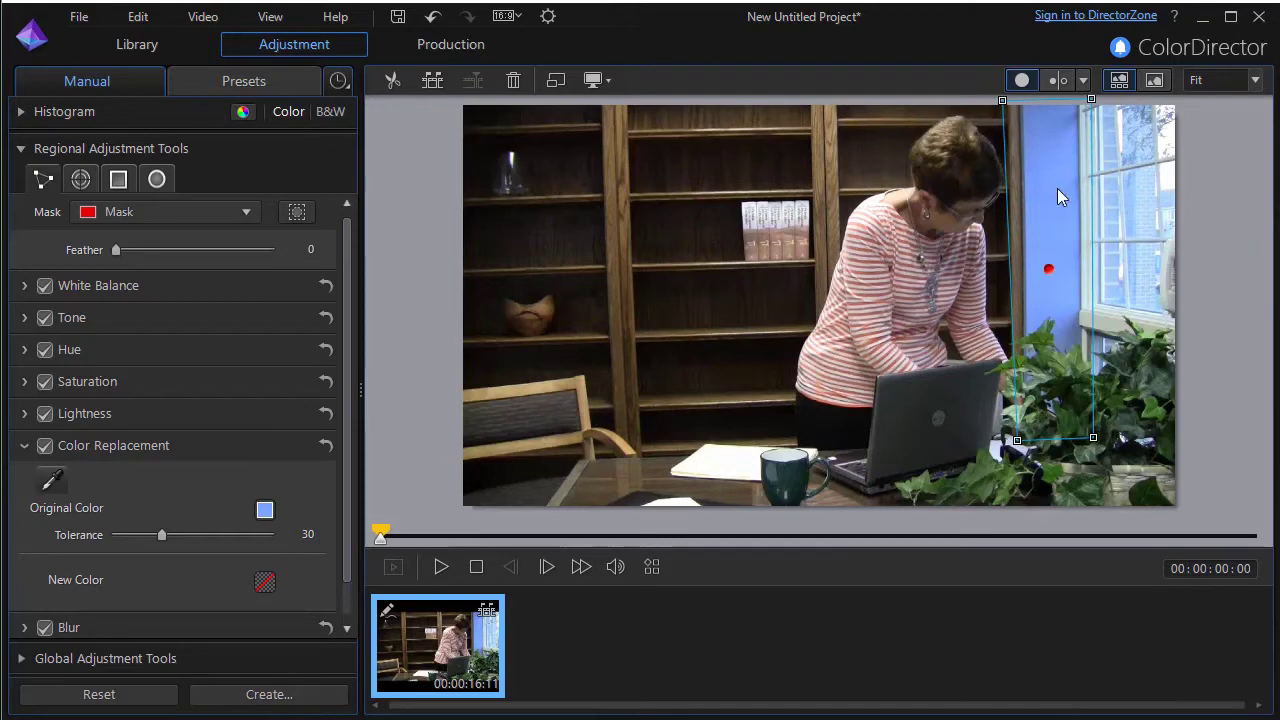
click(266, 588)
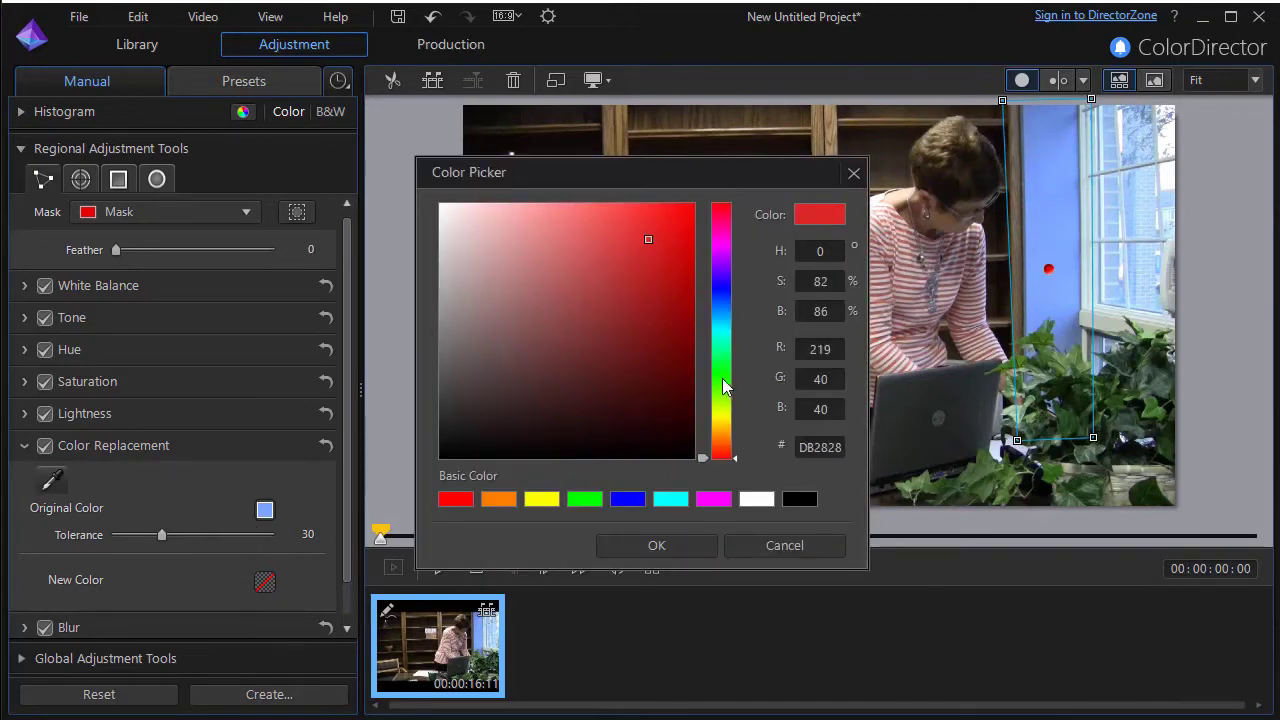
click(722, 380)
click(555, 295)
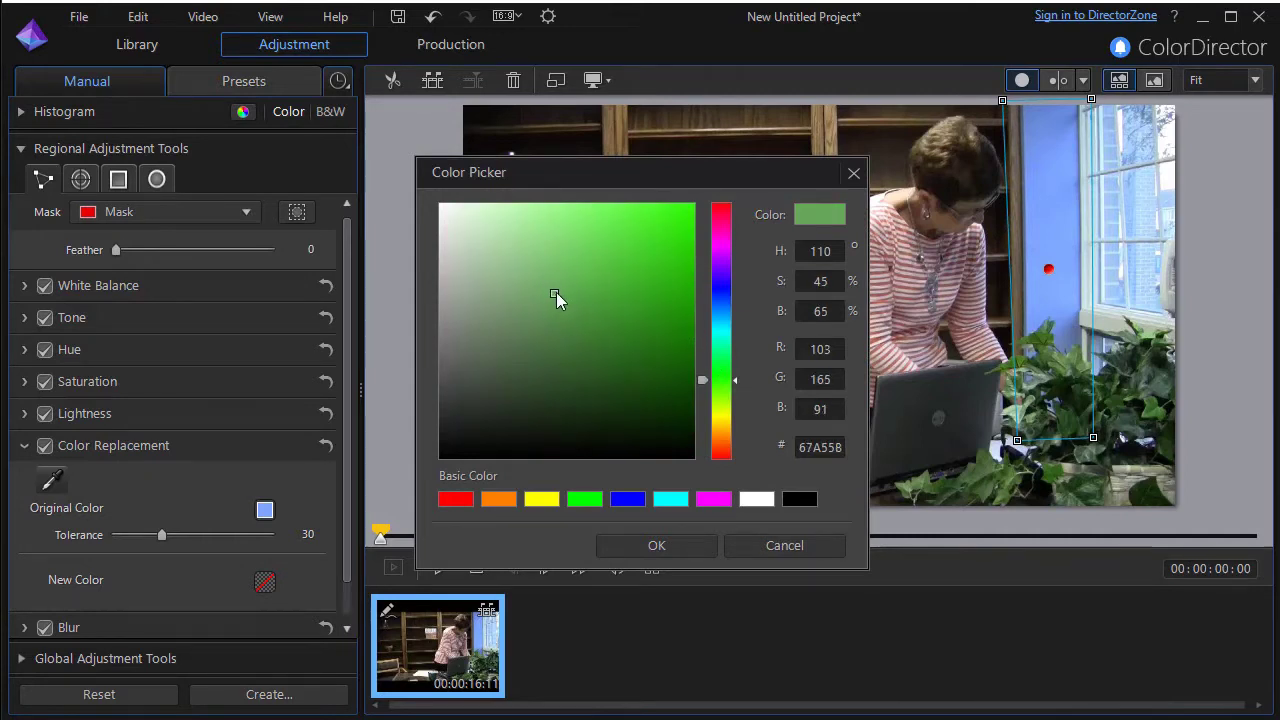
click(654, 556)
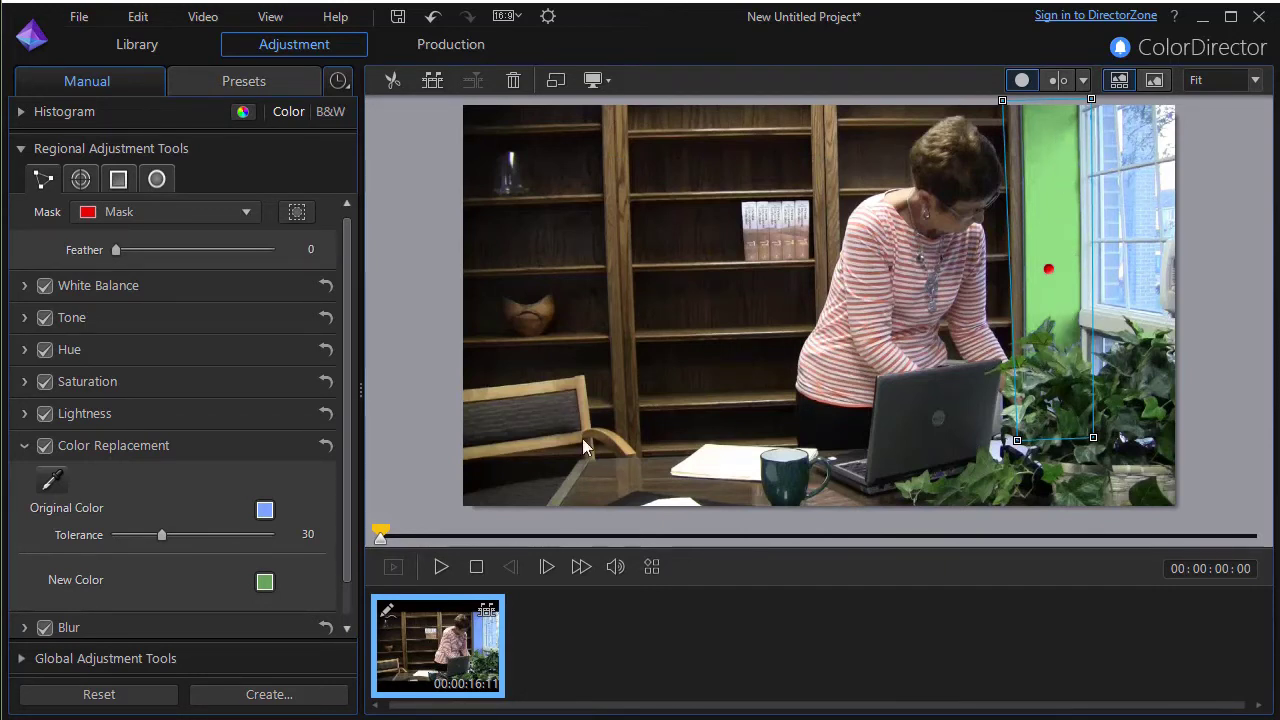
click(443, 571)
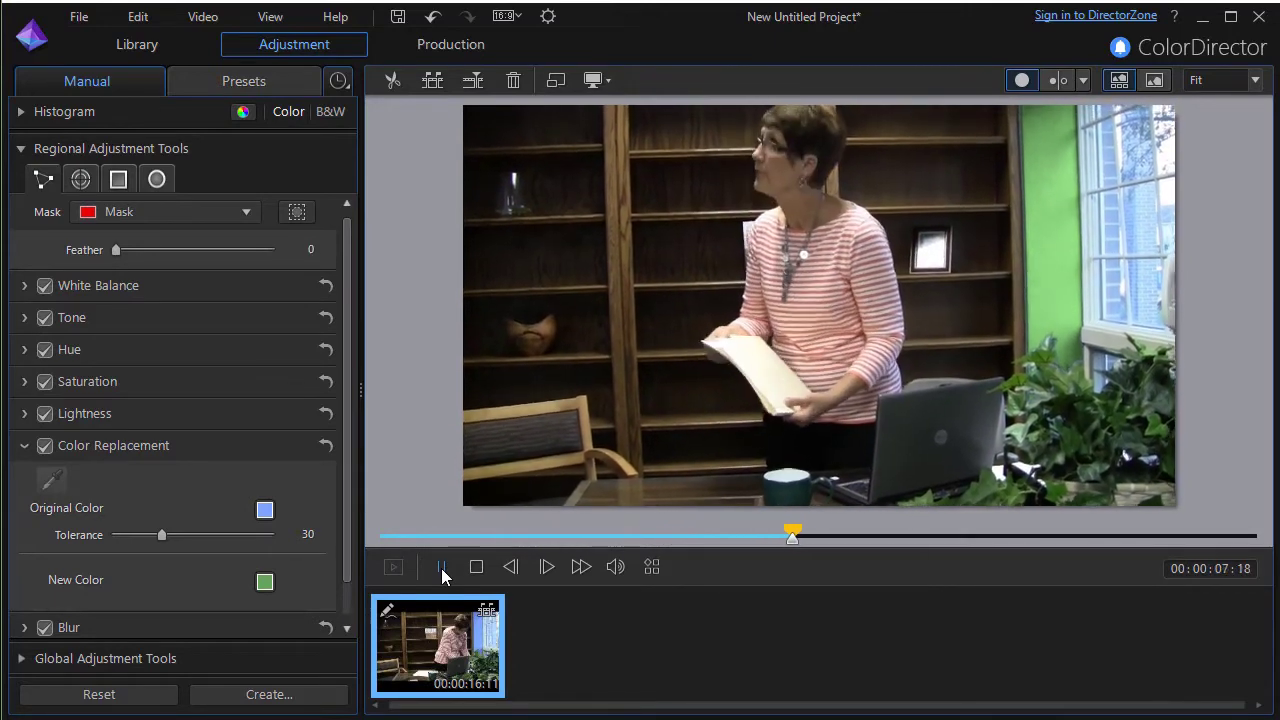
Pause playback and move the playhead back to 00:00:07:19
click(441, 567)
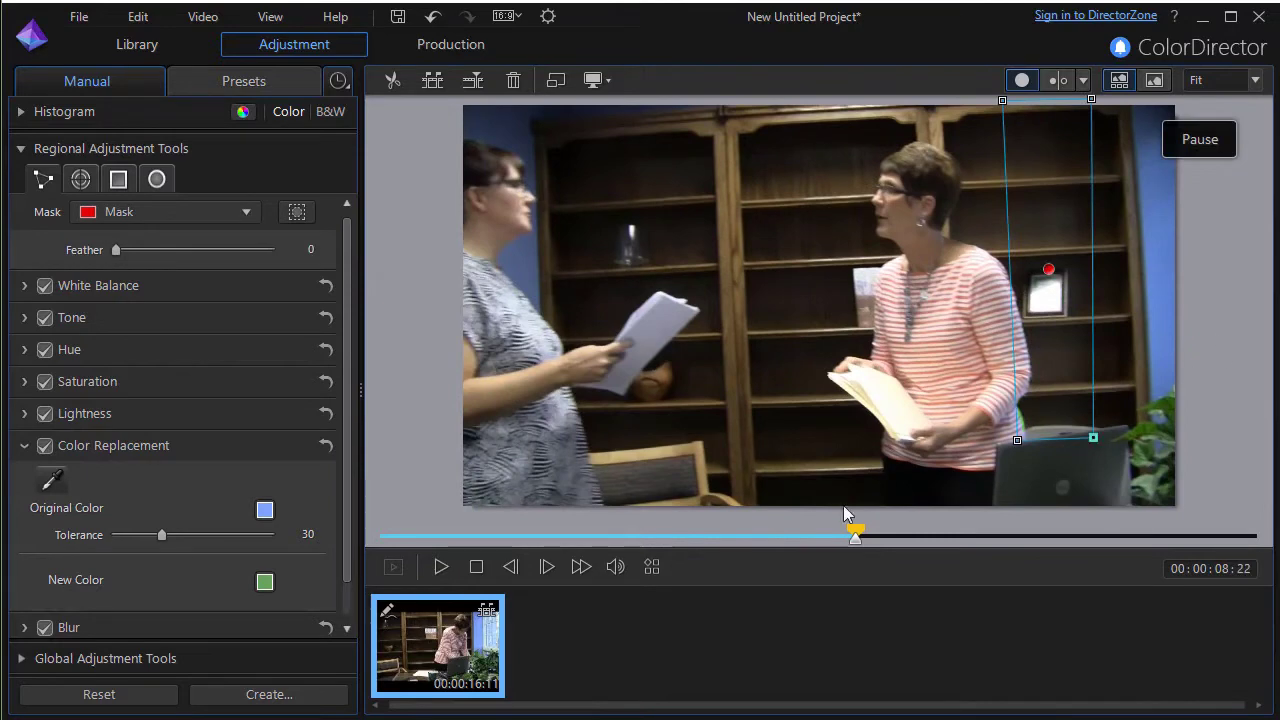
drag(856, 537, 797, 548)
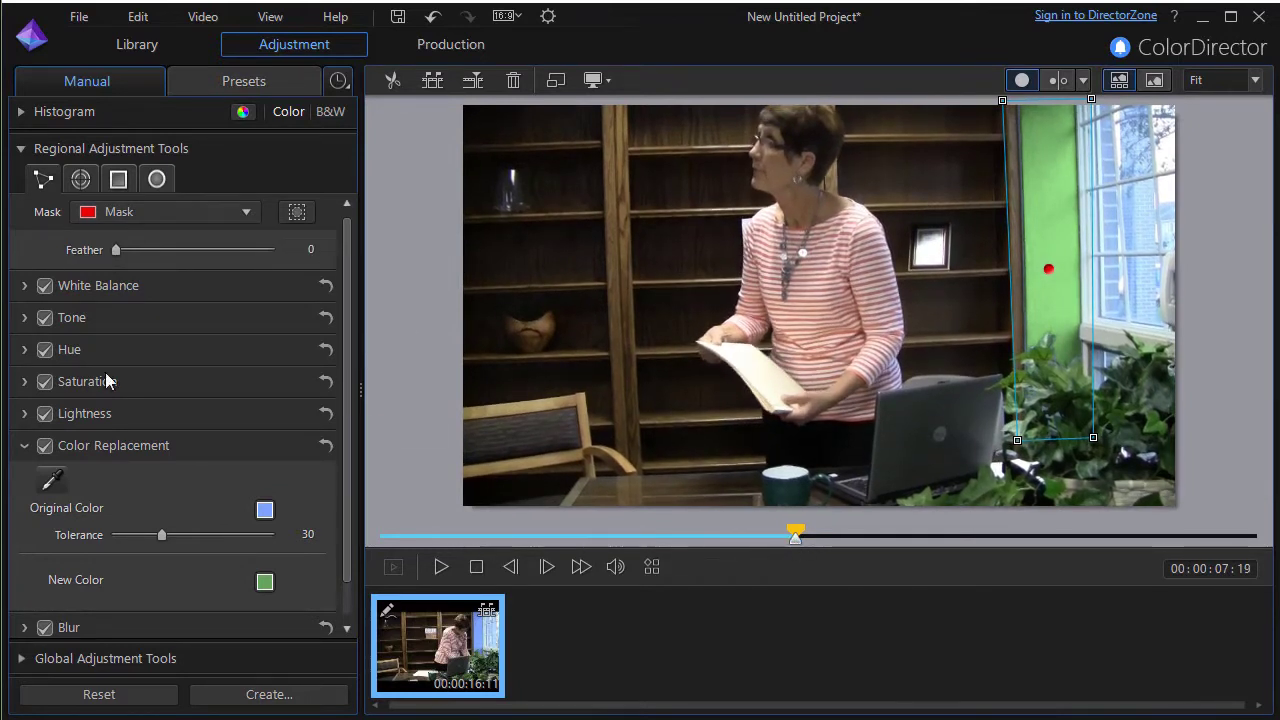
Step eight frames forward and two back, then shift the mask right and down onto the wall
click(546, 570)
click(546, 570)
click(546, 570)
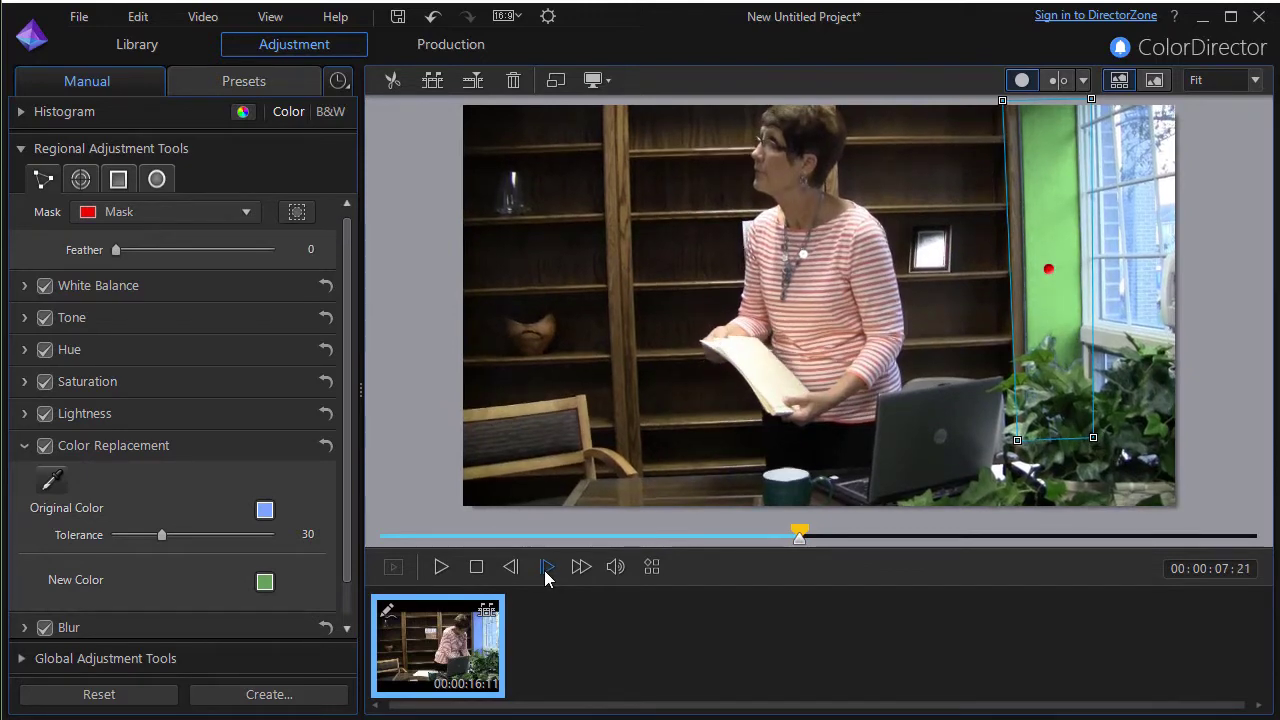
click(546, 570)
click(546, 570)
click(546, 570)
click(546, 570)
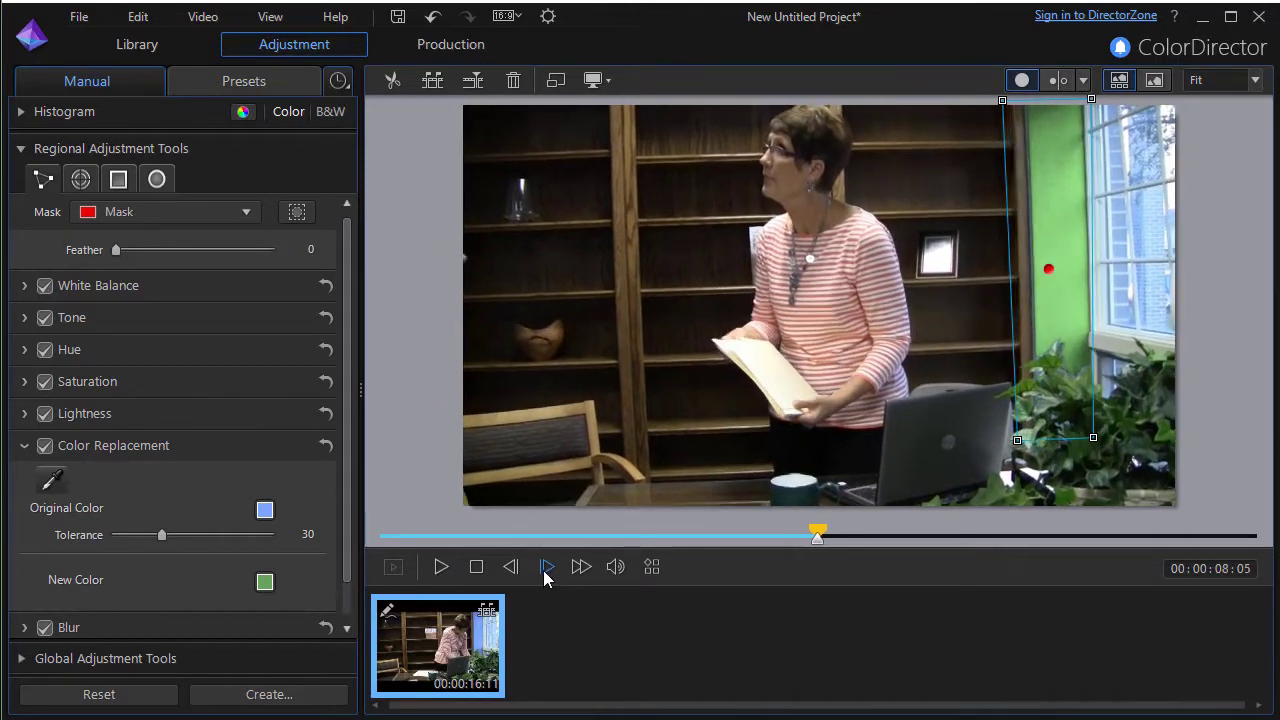
click(546, 570)
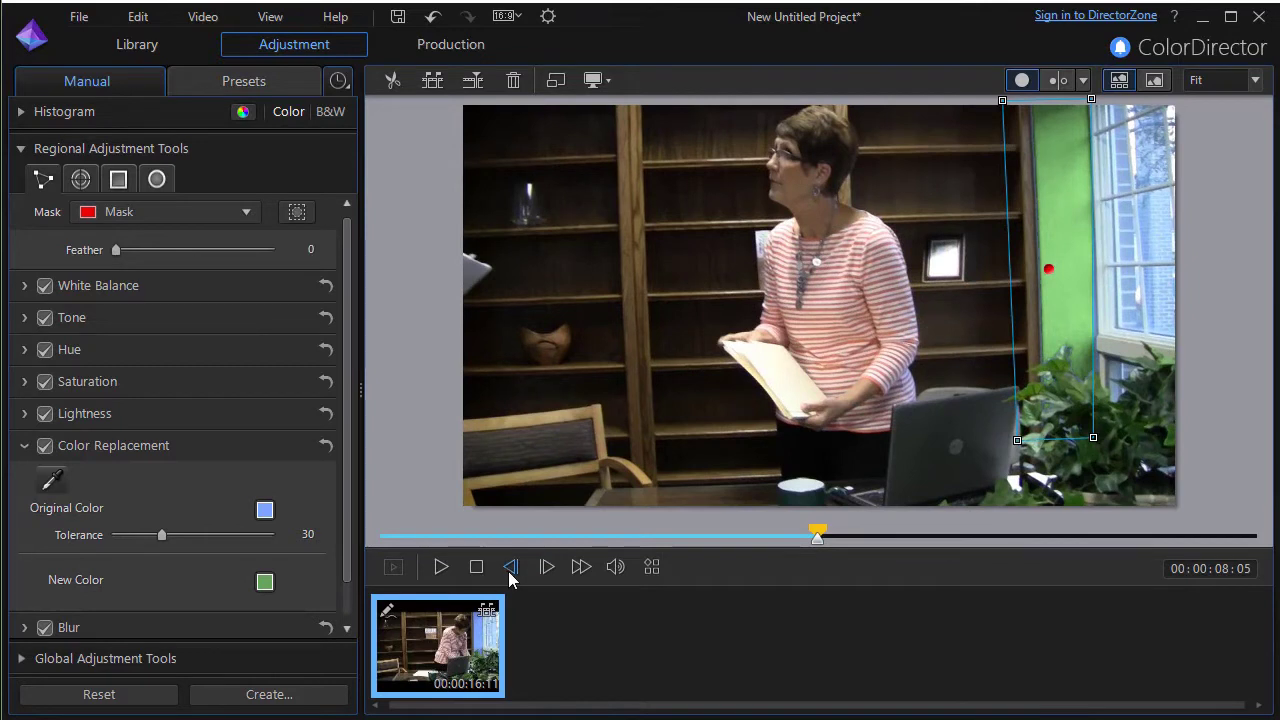
click(514, 577)
click(514, 577)
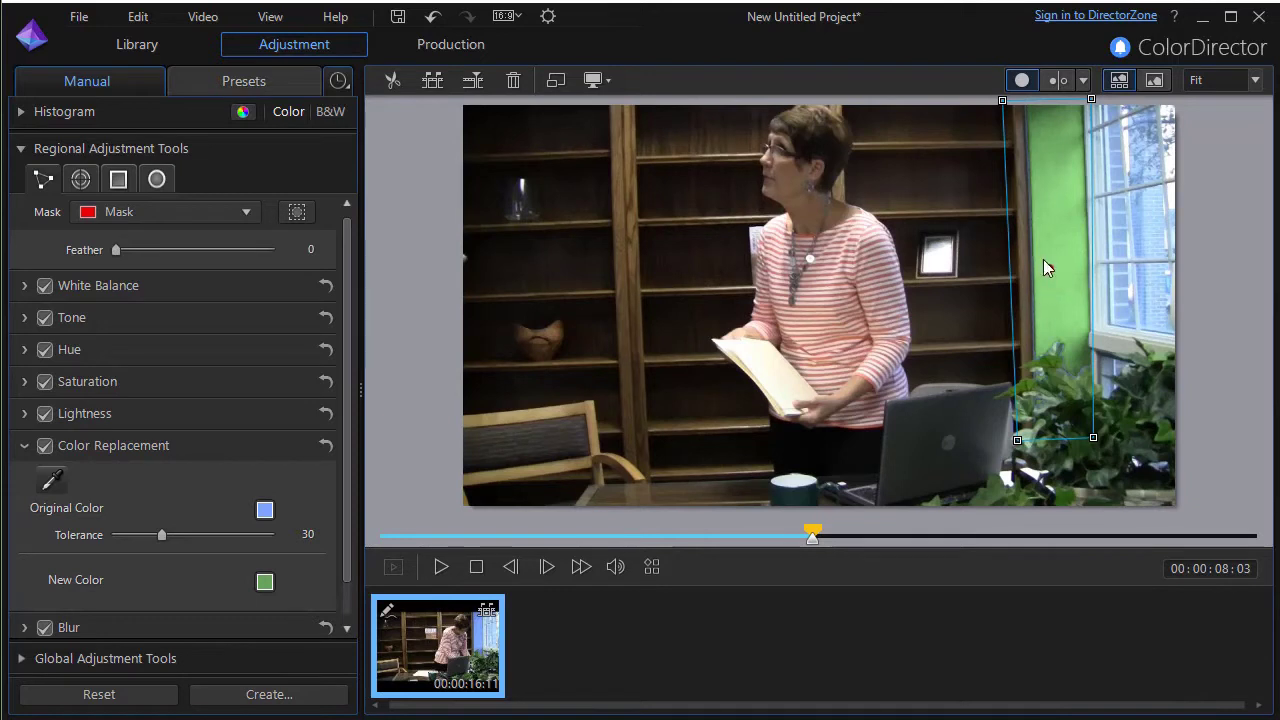
drag(1051, 271, 1060, 279)
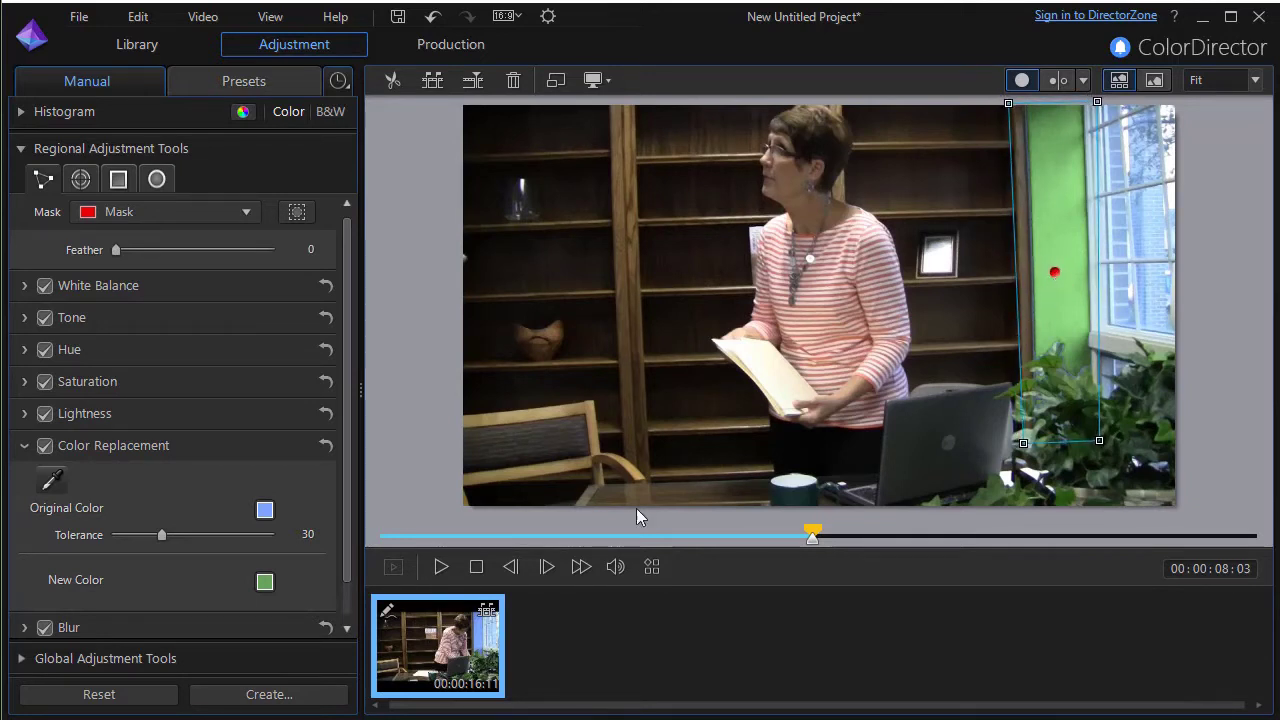
Advance frame by frame, nudging the mask right each time to keep it over the wall
click(547, 568)
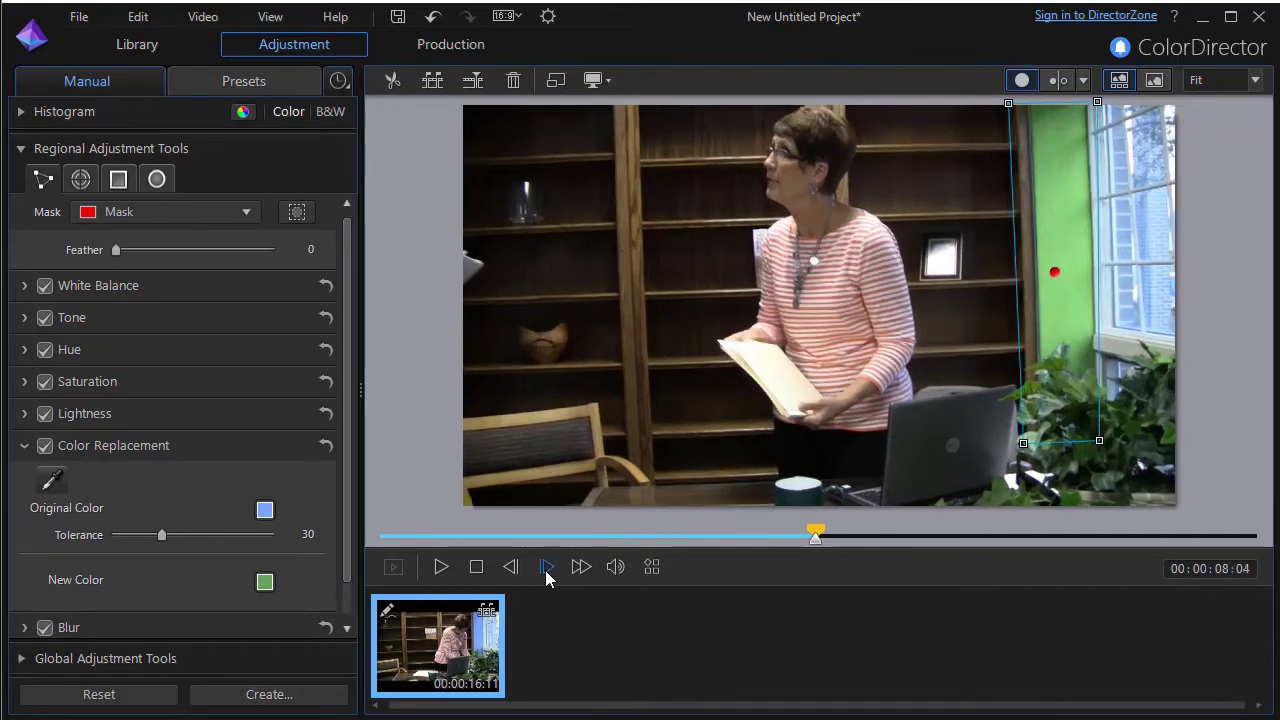
click(547, 568)
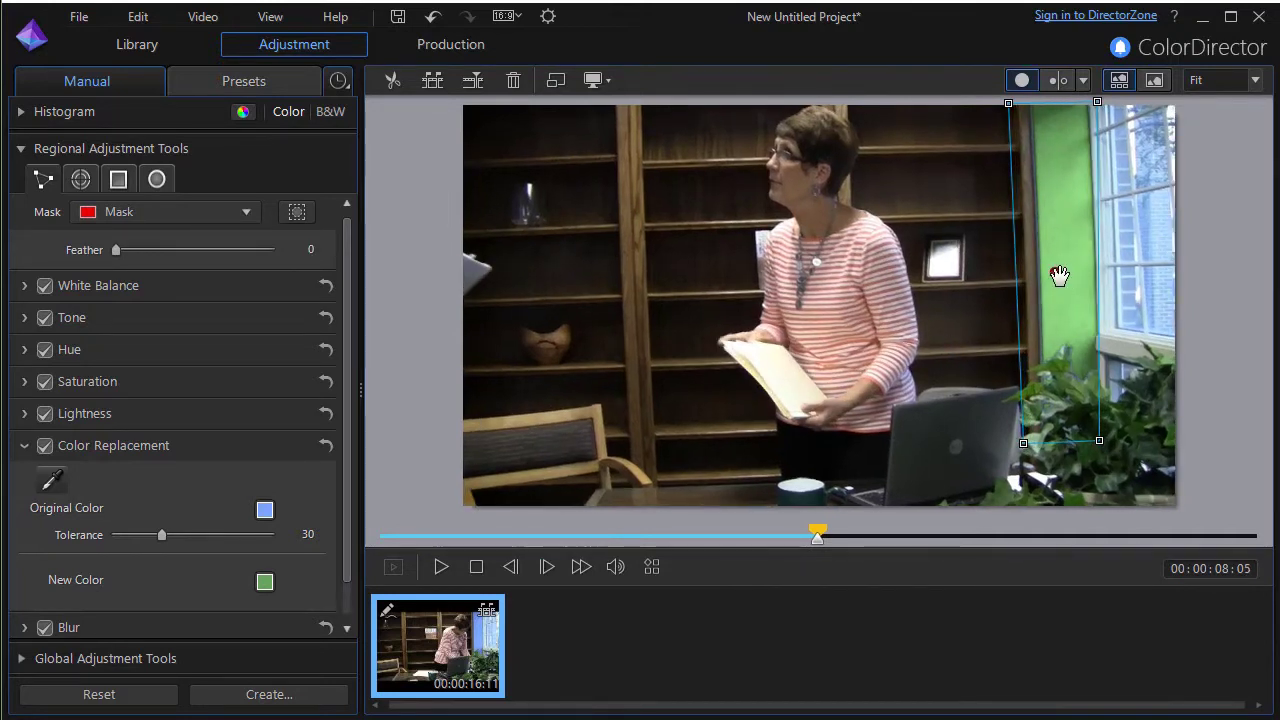
drag(1063, 281, 1067, 279)
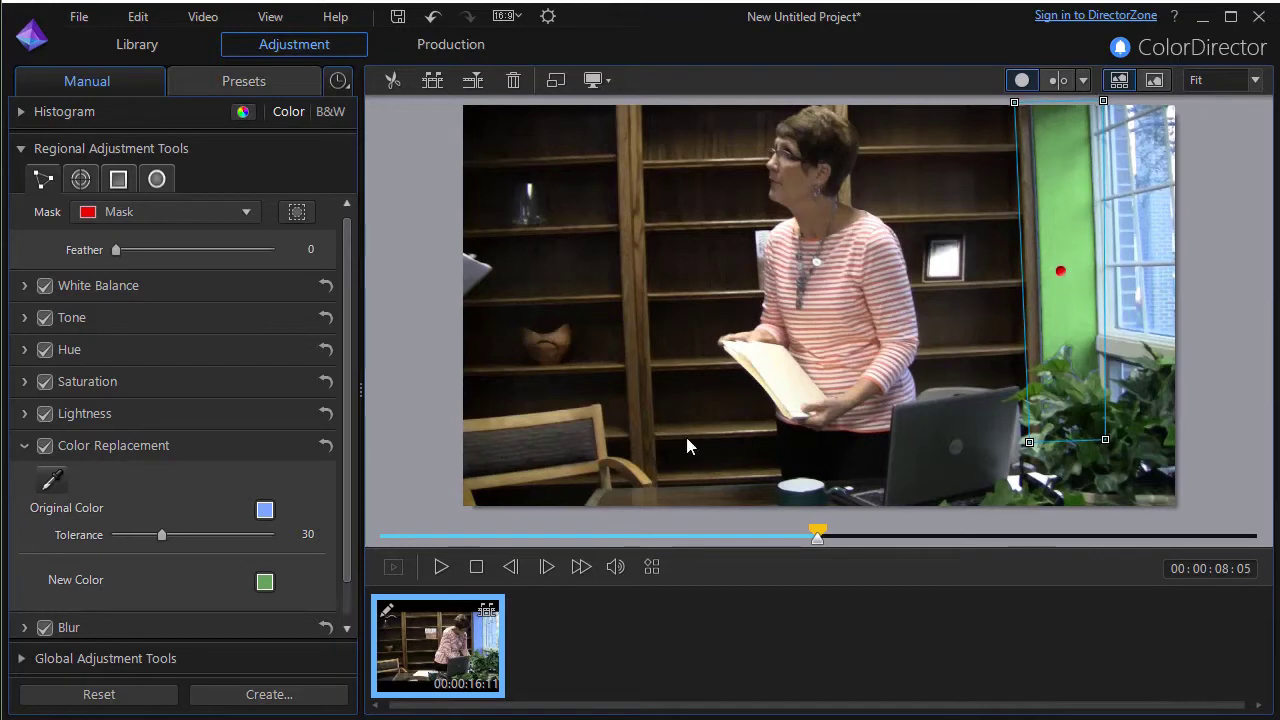
click(547, 567)
click(547, 567)
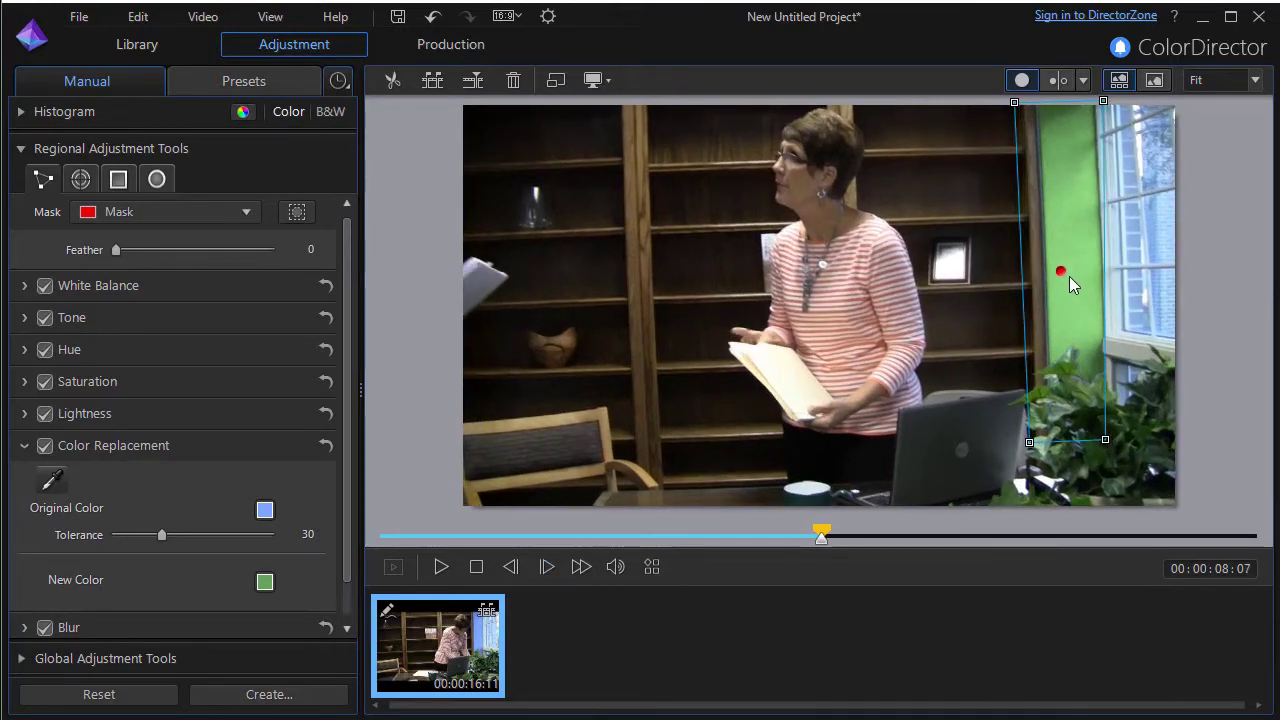
drag(1061, 272, 1067, 273)
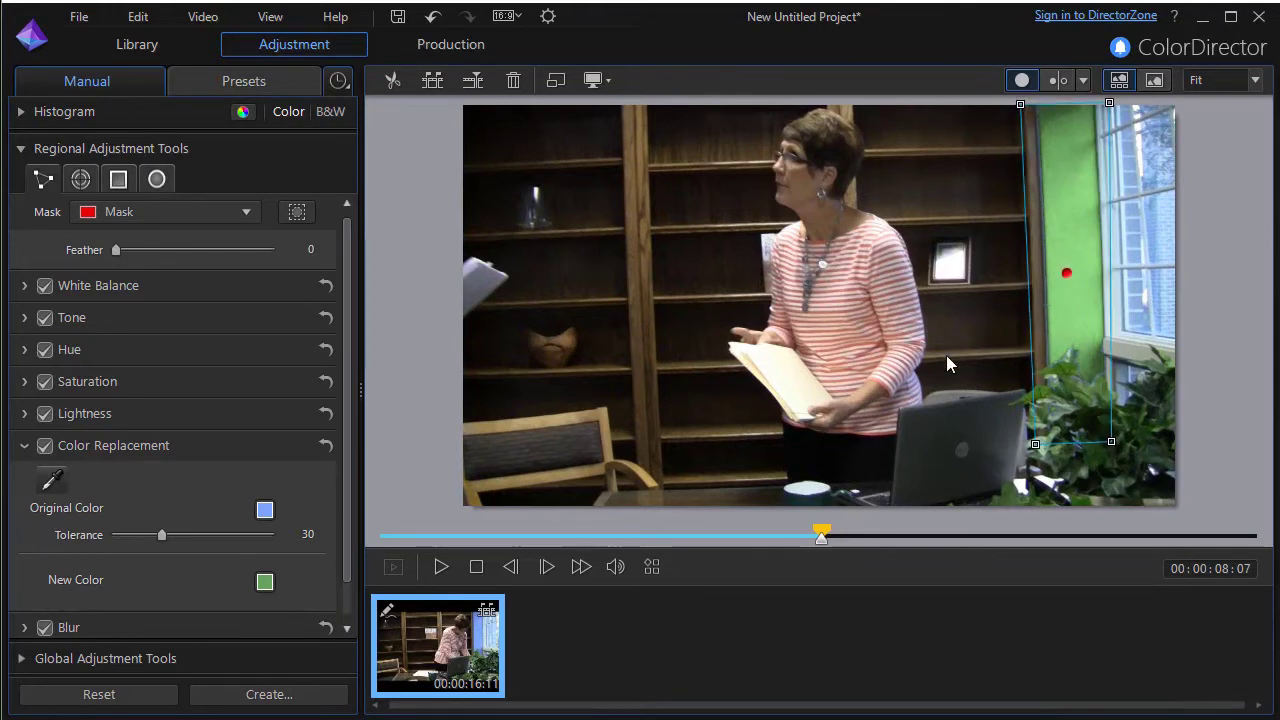
click(546, 567)
click(545, 567)
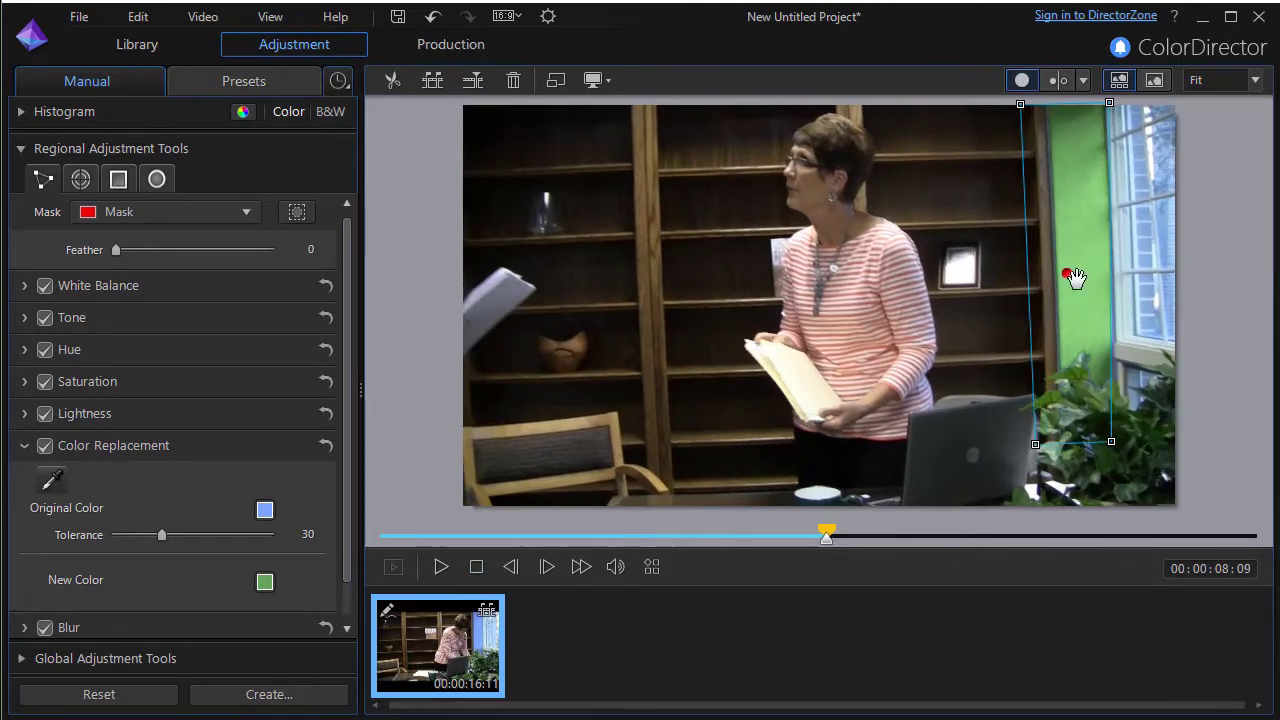
drag(1075, 278, 1081, 277)
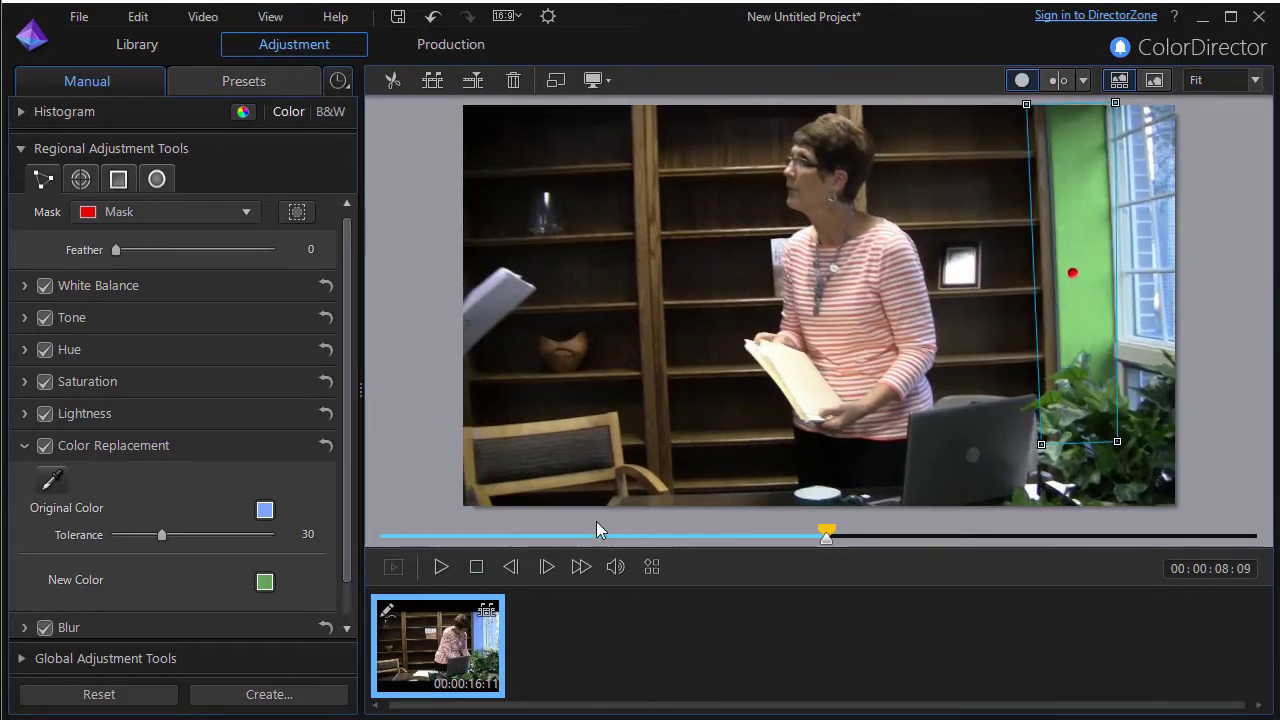
click(546, 567)
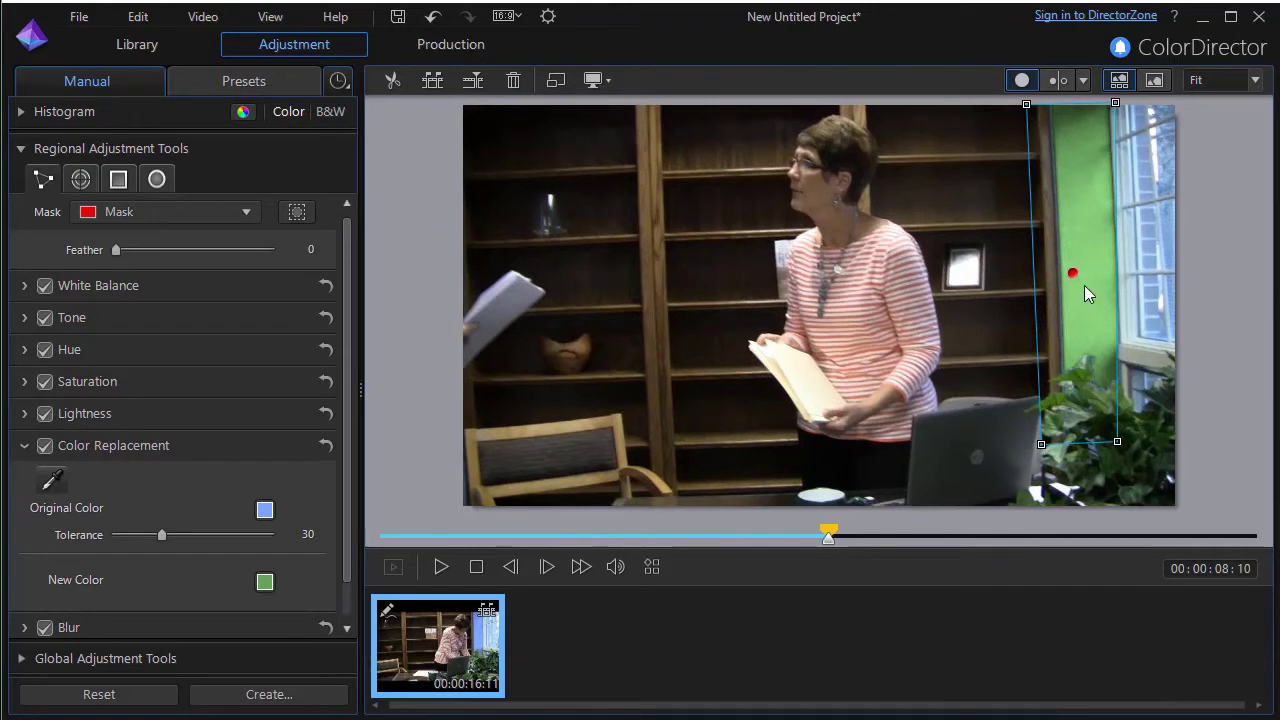
drag(1074, 277, 1084, 280)
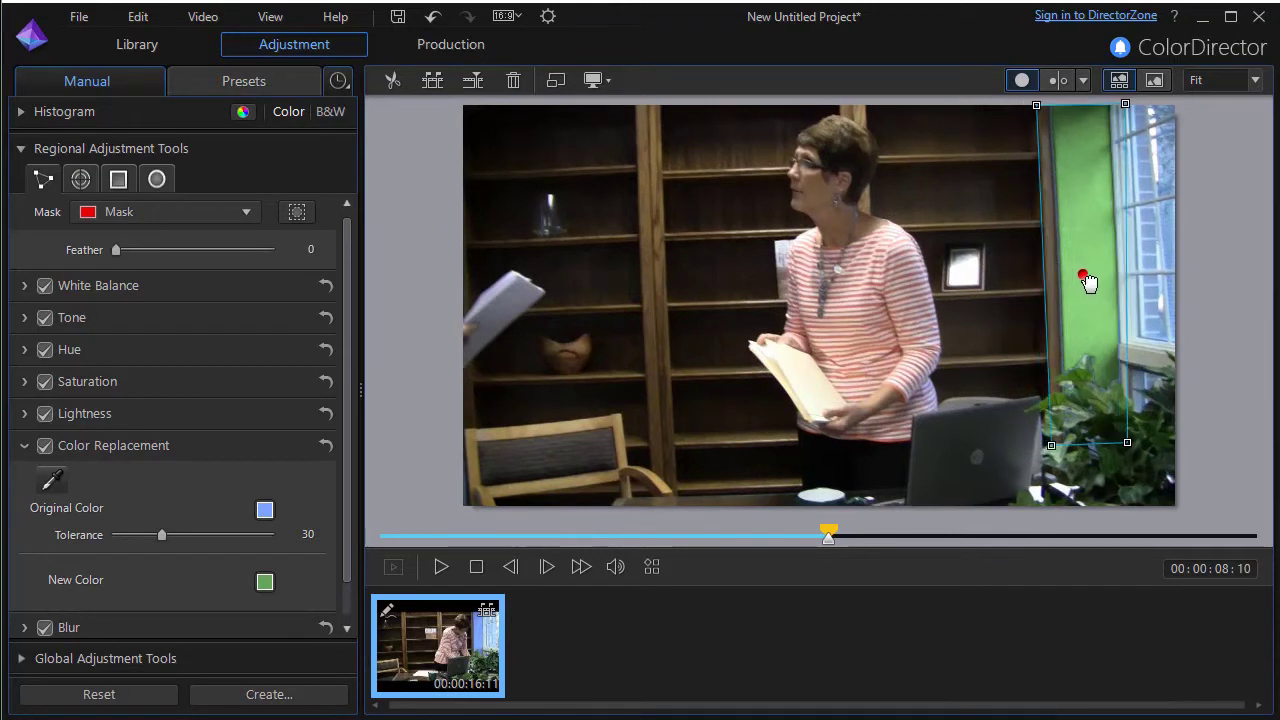
click(547, 567)
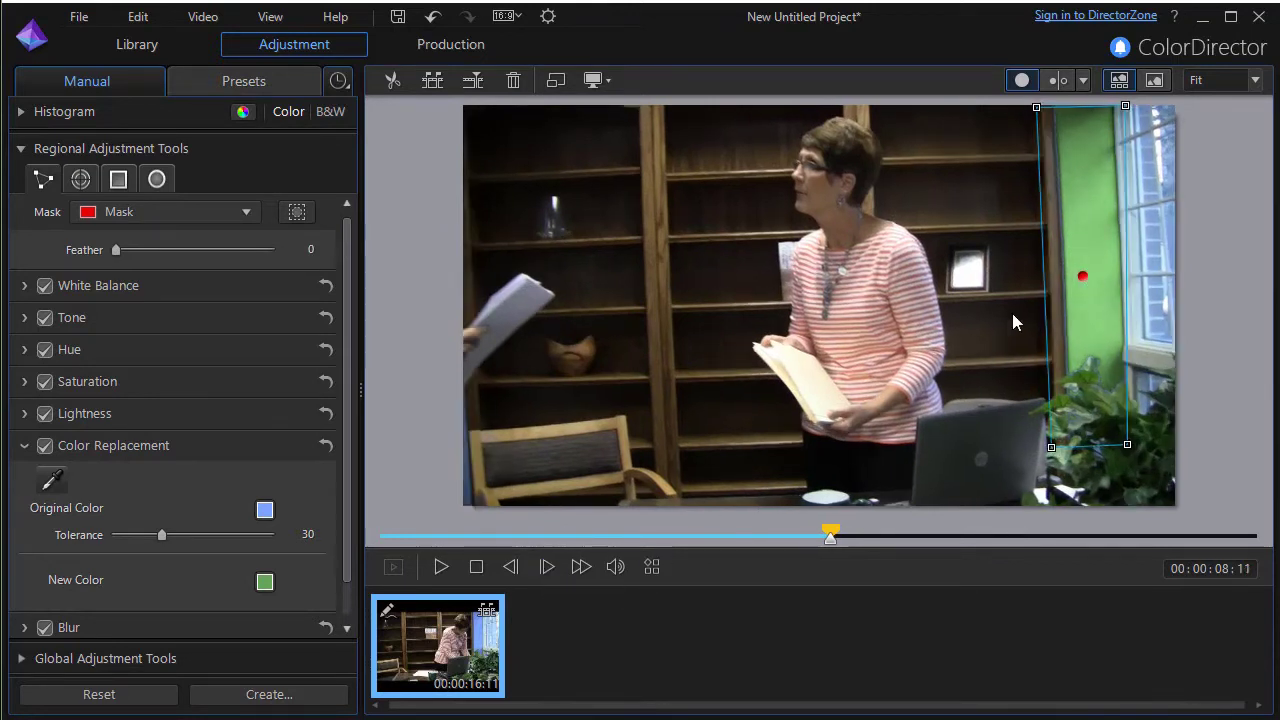
drag(1091, 283, 1093, 285)
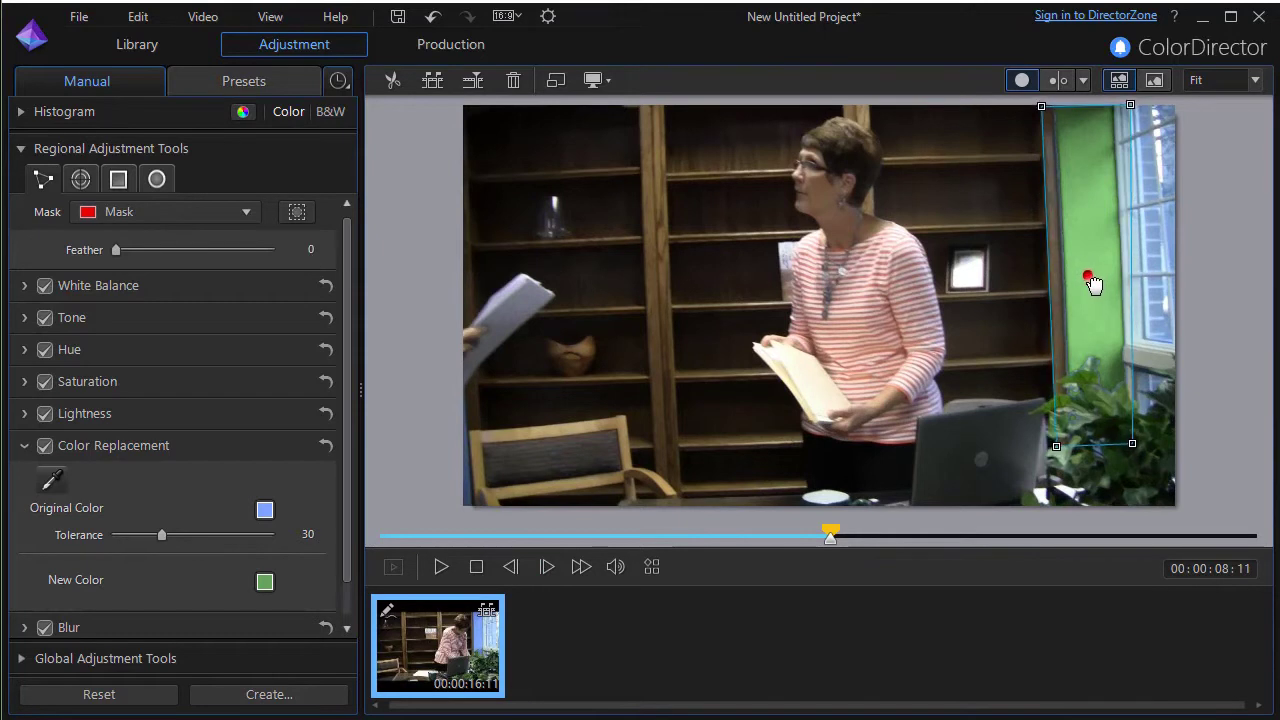
Keep stepping forward, moving the mask further right and slightly down to follow the panning wall
click(547, 567)
click(547, 567)
click(547, 567)
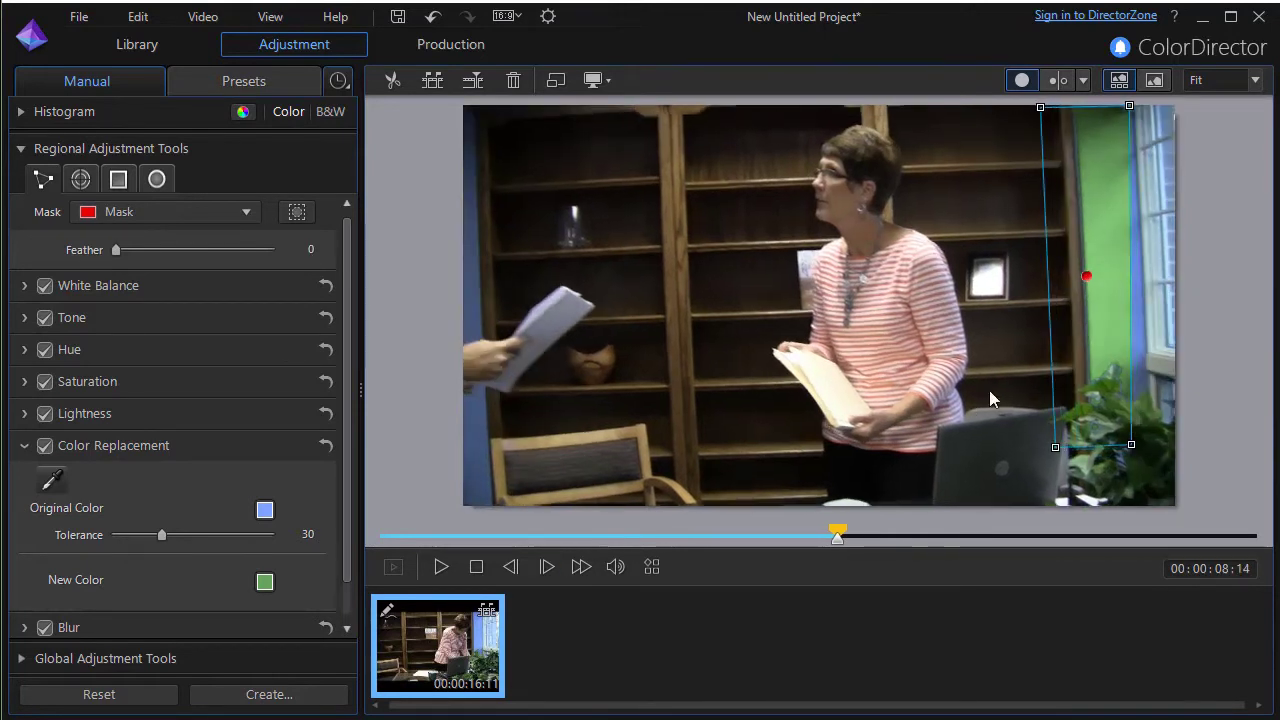
drag(1089, 277, 1114, 287)
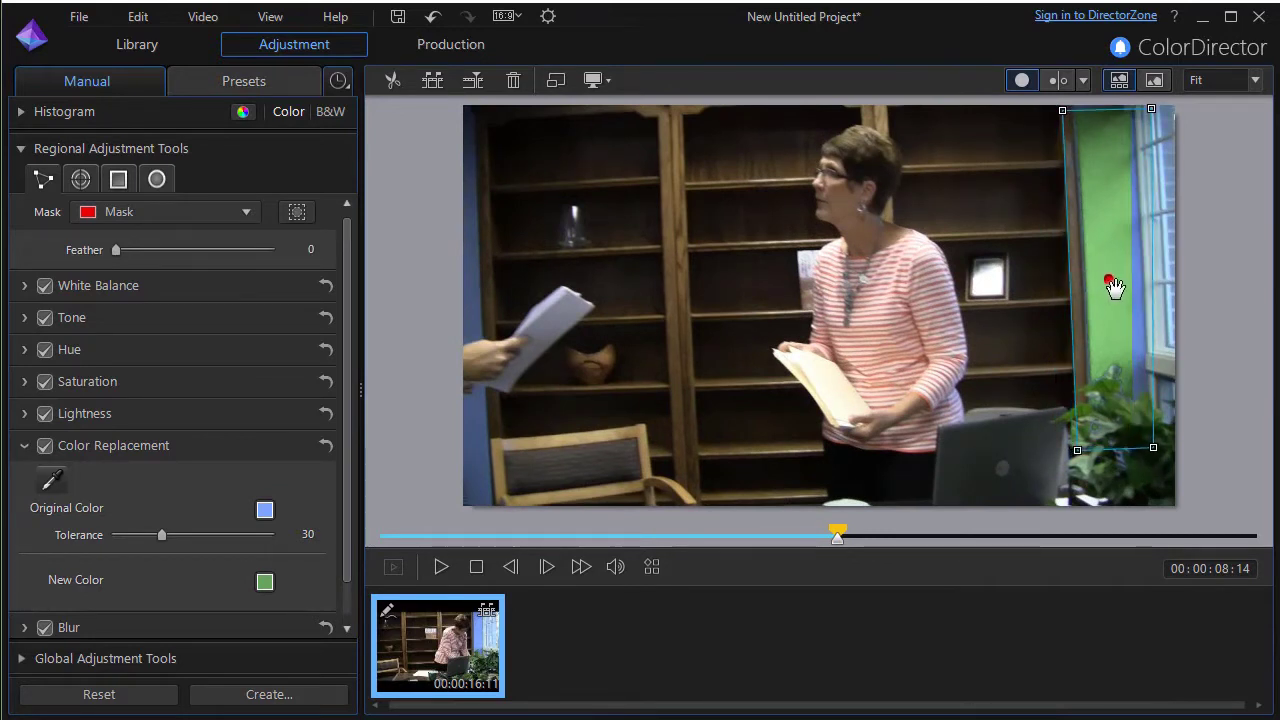
click(546, 568)
click(546, 568)
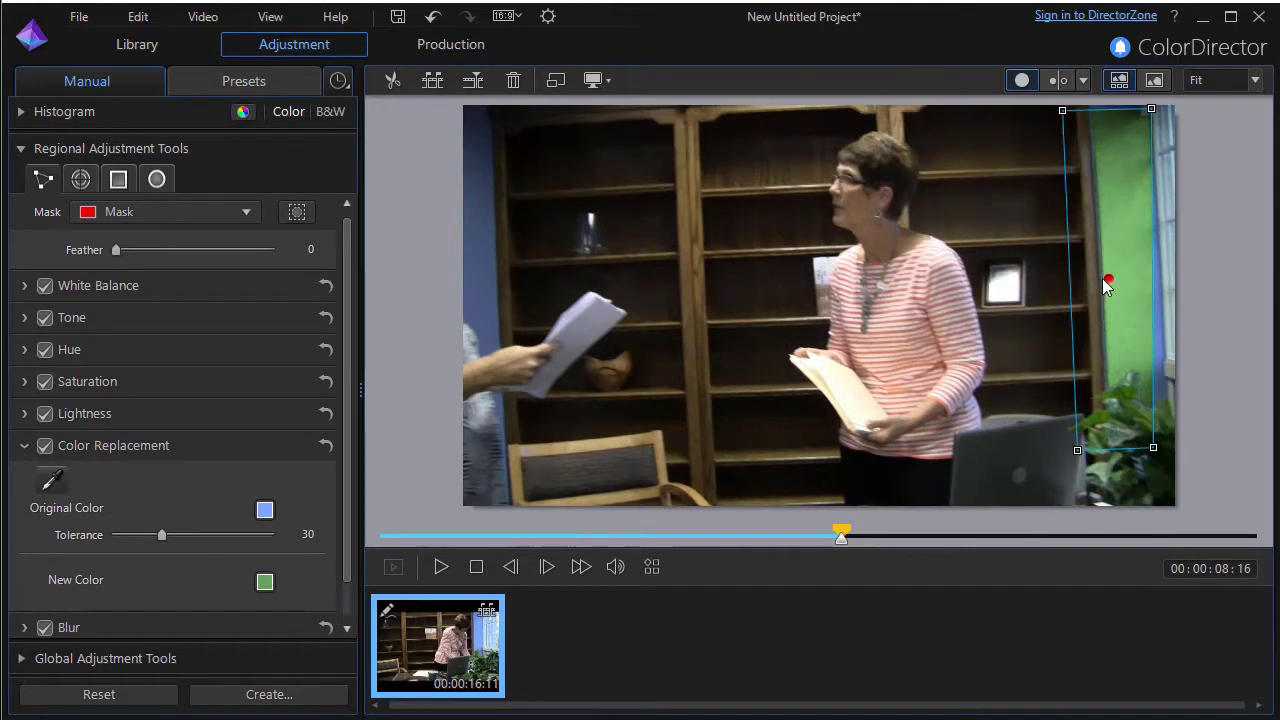
drag(1102, 278, 1128, 290)
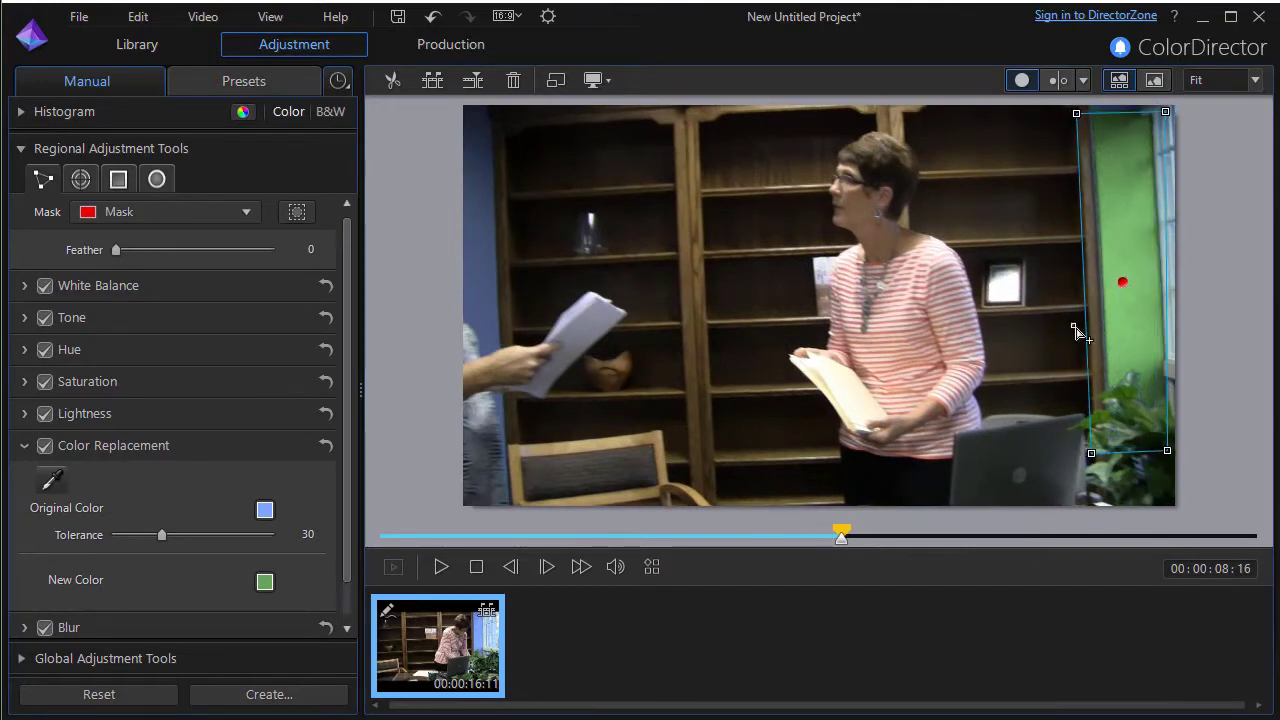
click(546, 568)
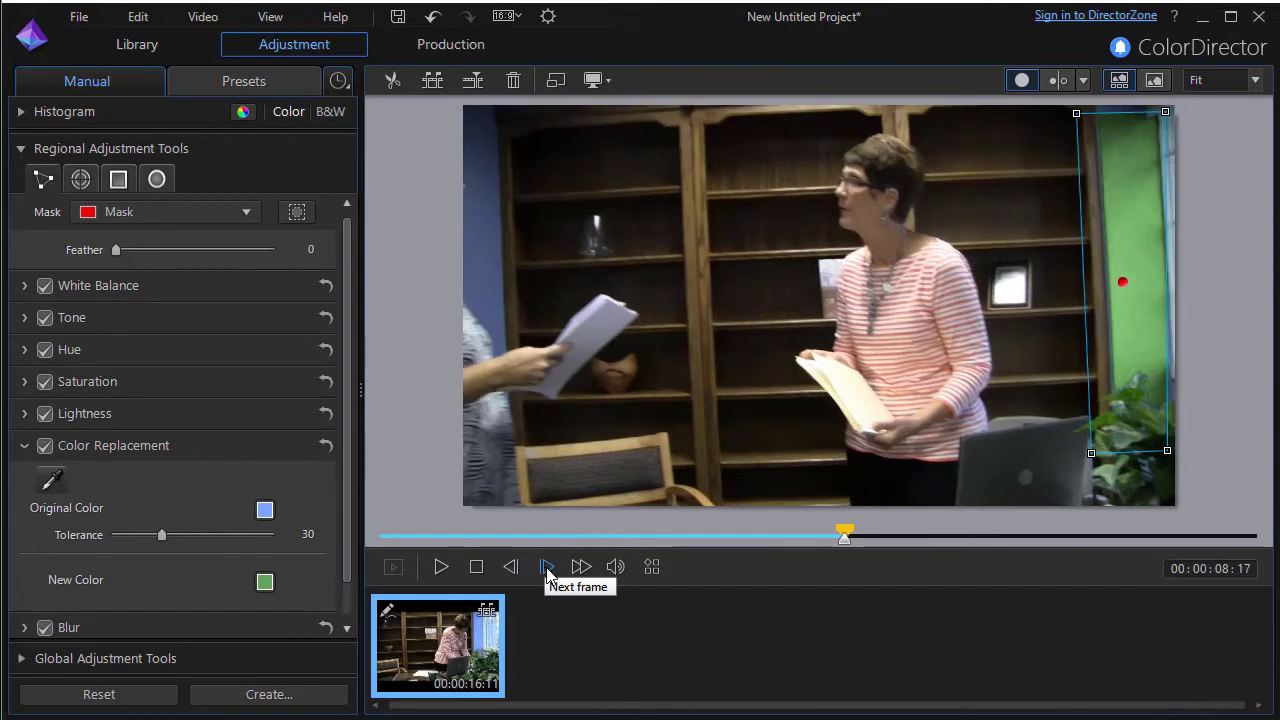
click(547, 568)
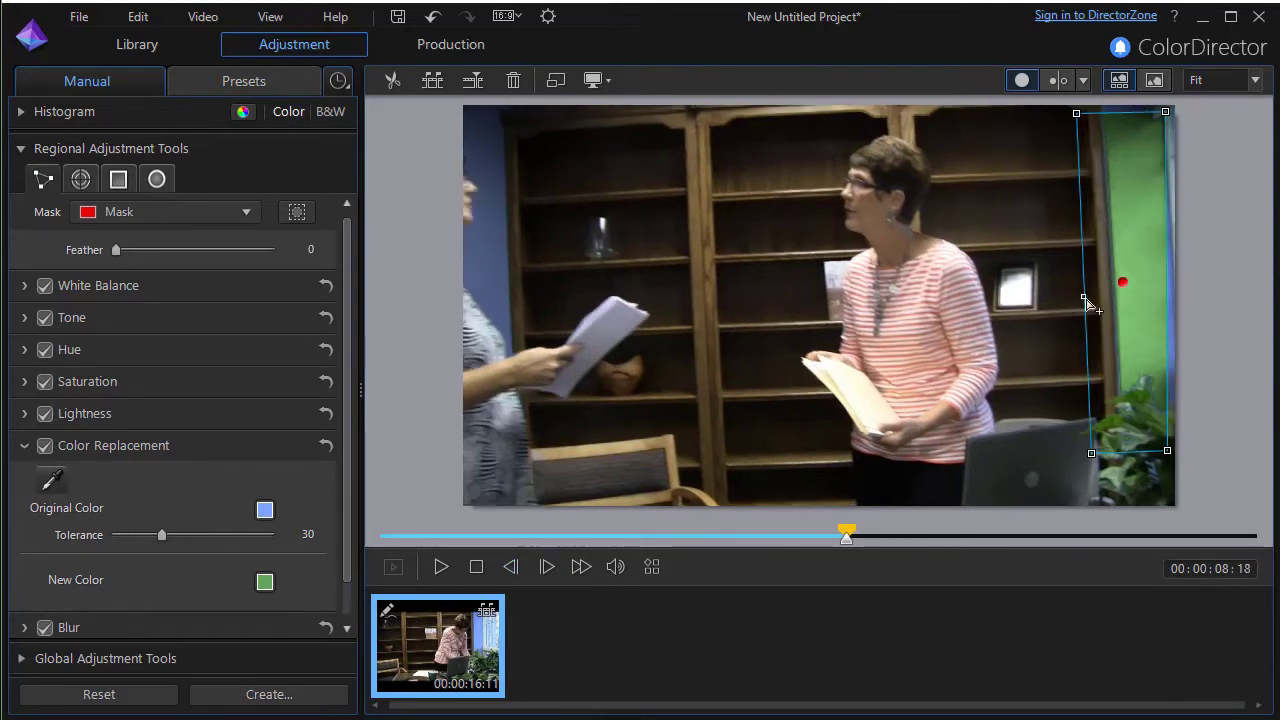
drag(1122, 283, 1132, 284)
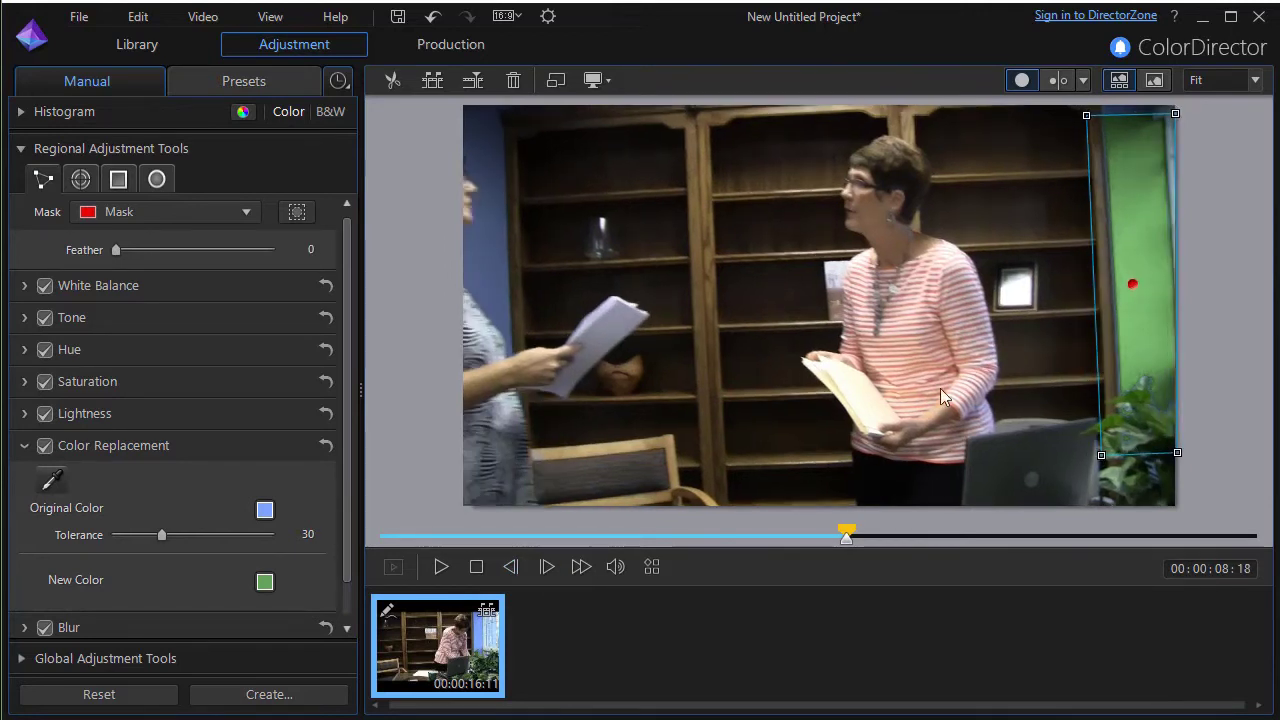
Step forward several more frames, then drag the playhead back to 00:00:00:00
click(548, 566)
click(548, 566)
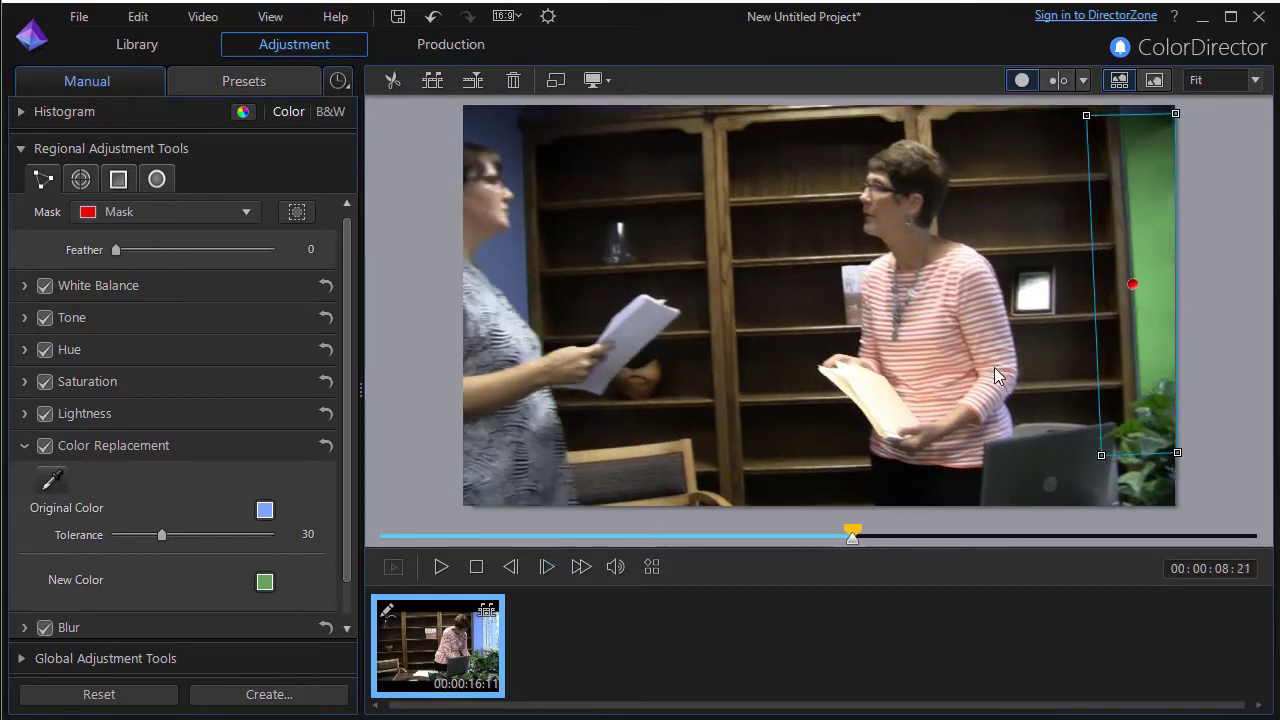
click(547, 567)
click(547, 567)
click(546, 568)
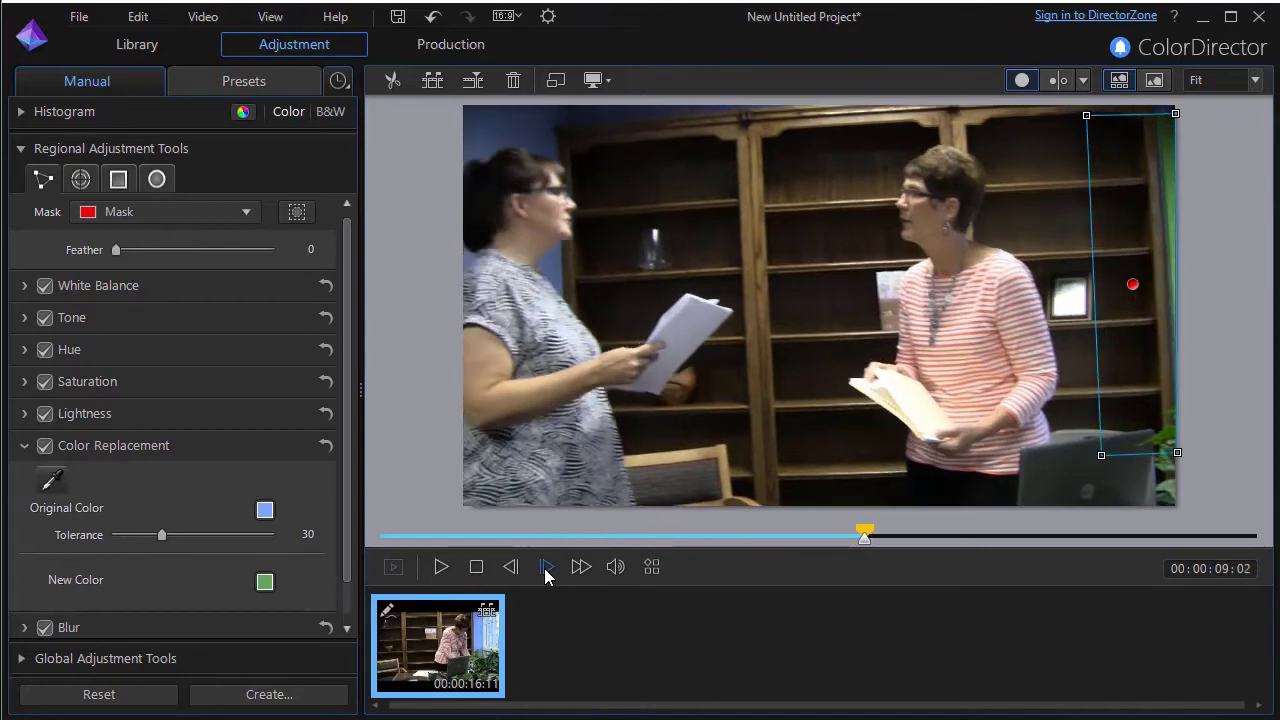
click(545, 569)
click(543, 572)
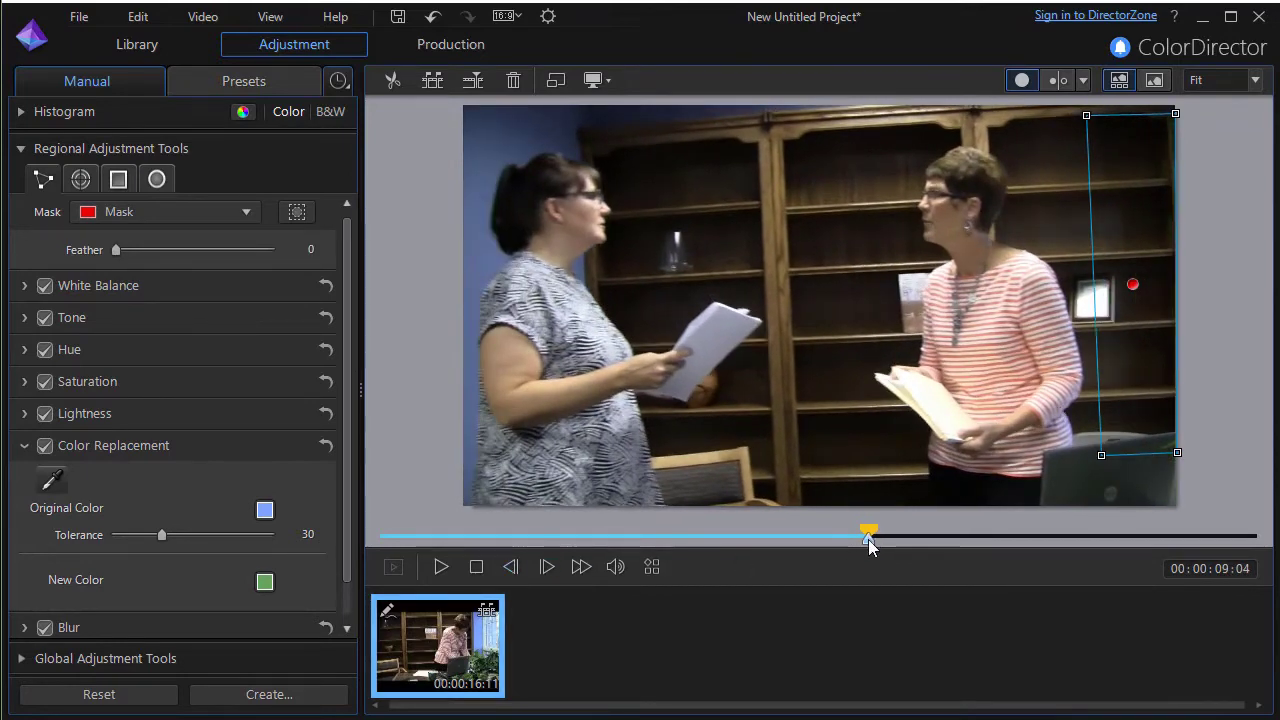
drag(869, 540, 329, 554)
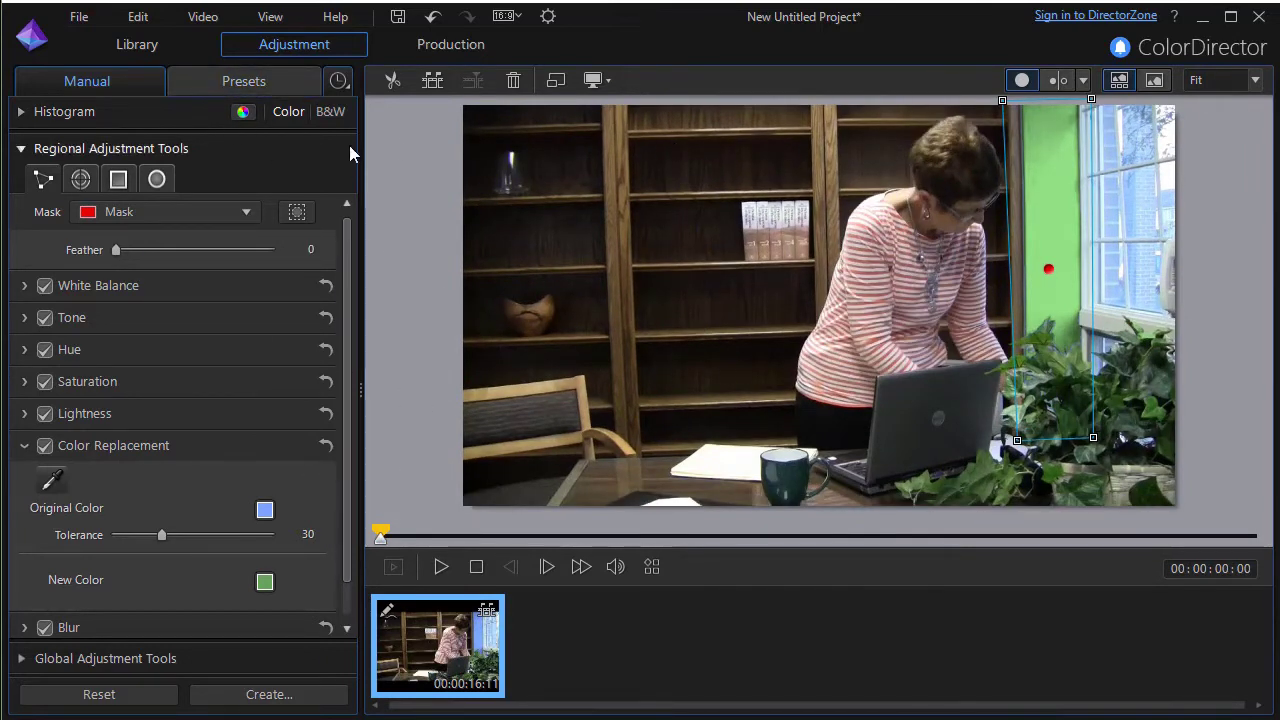
click(339, 82)
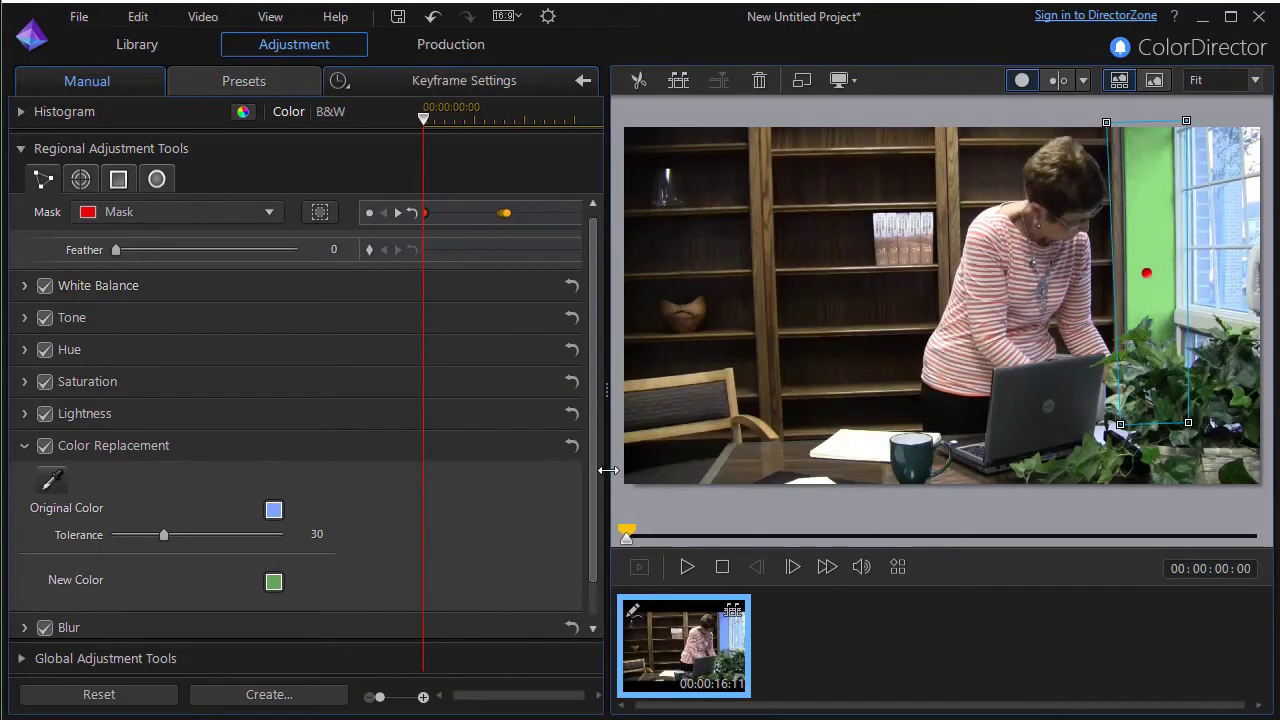
drag(606, 391, 740, 380)
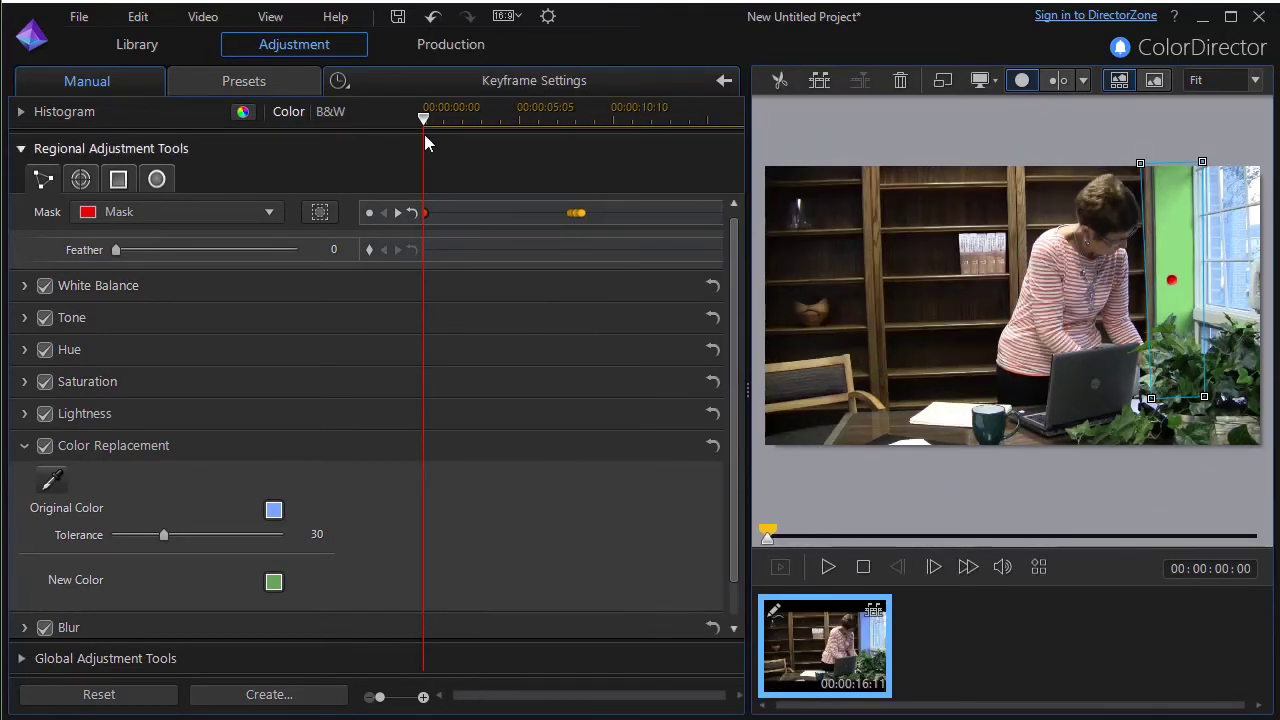
drag(424, 118, 358, 145)
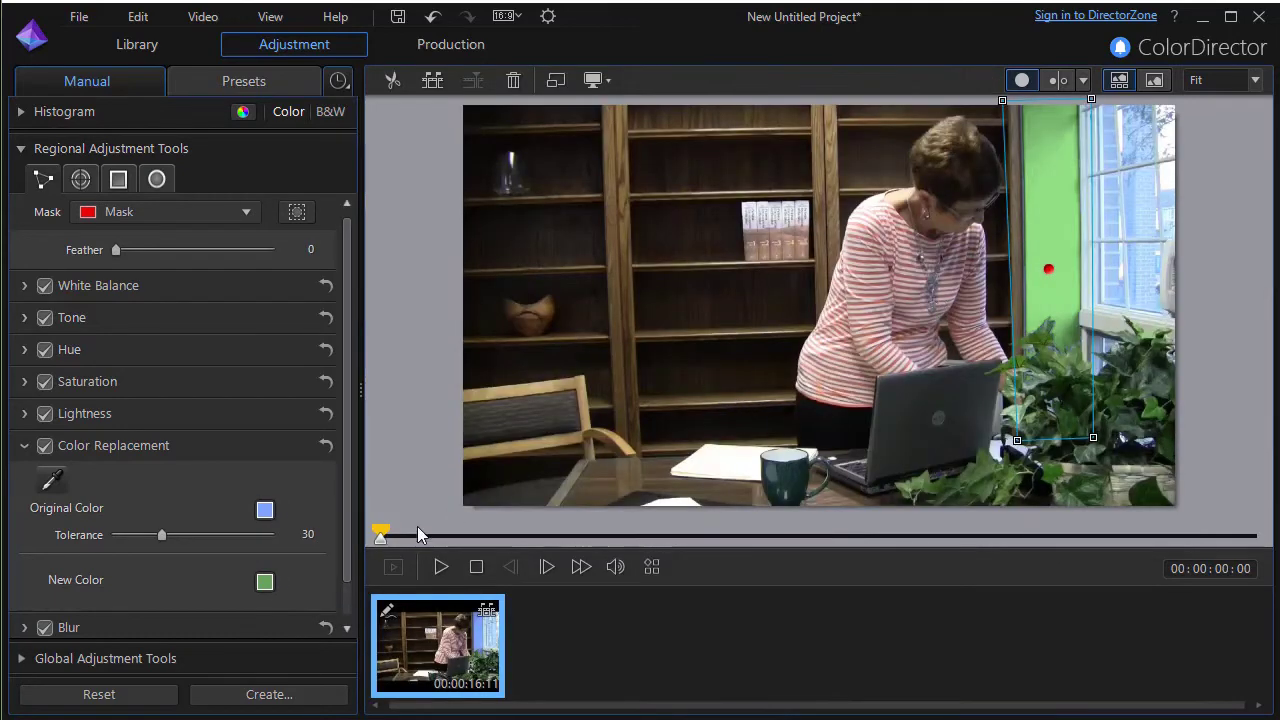
click(441, 568)
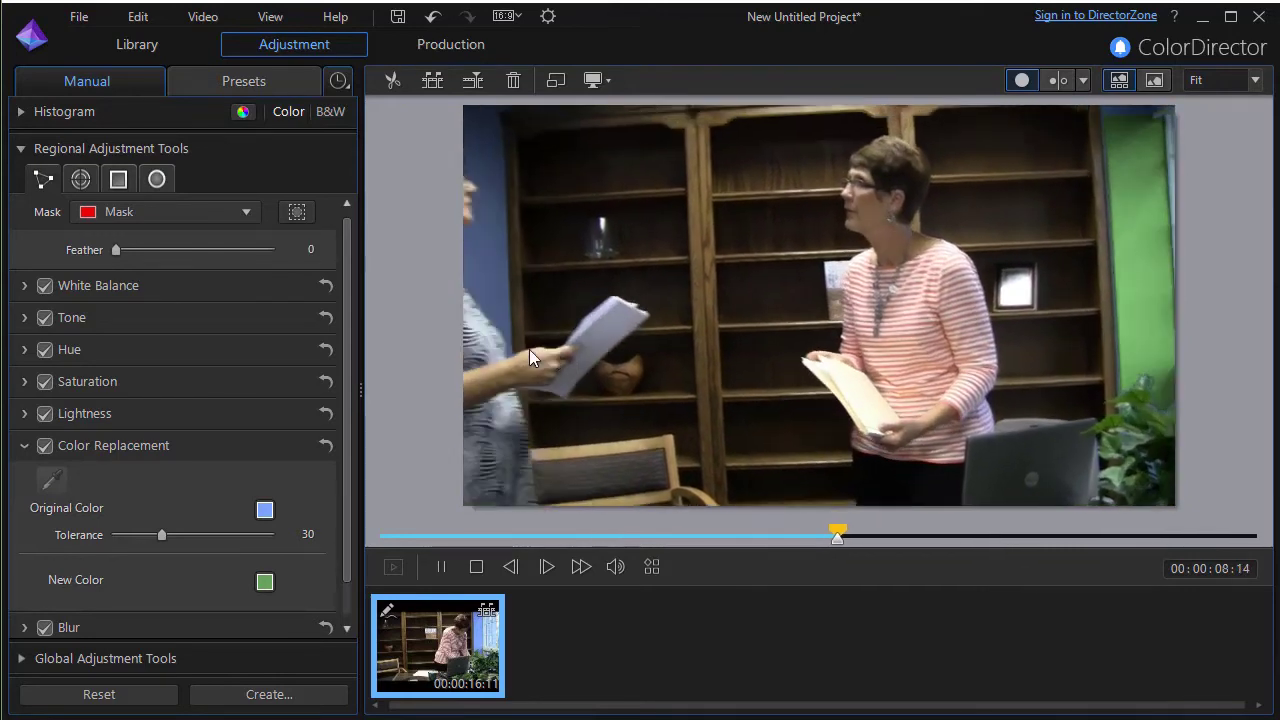
click(476, 567)
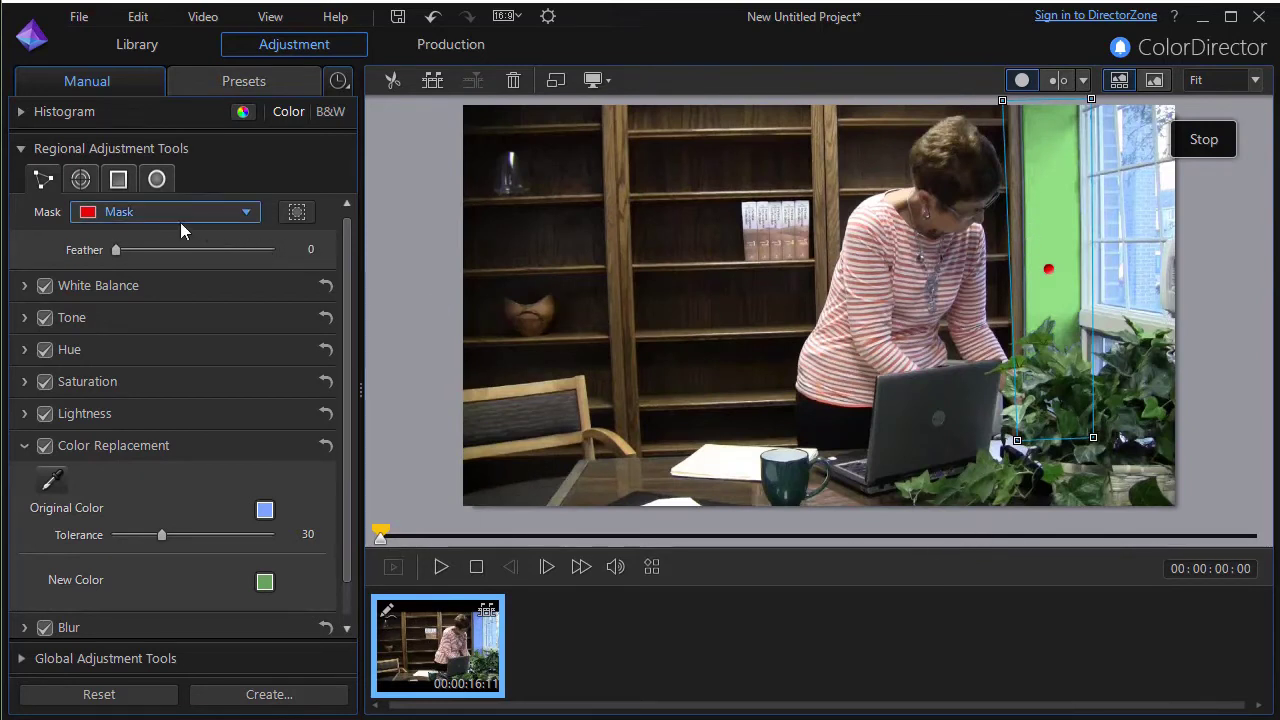
Create a new mask and close a polygon around the bluish window at the frame's right edge
click(245, 213)
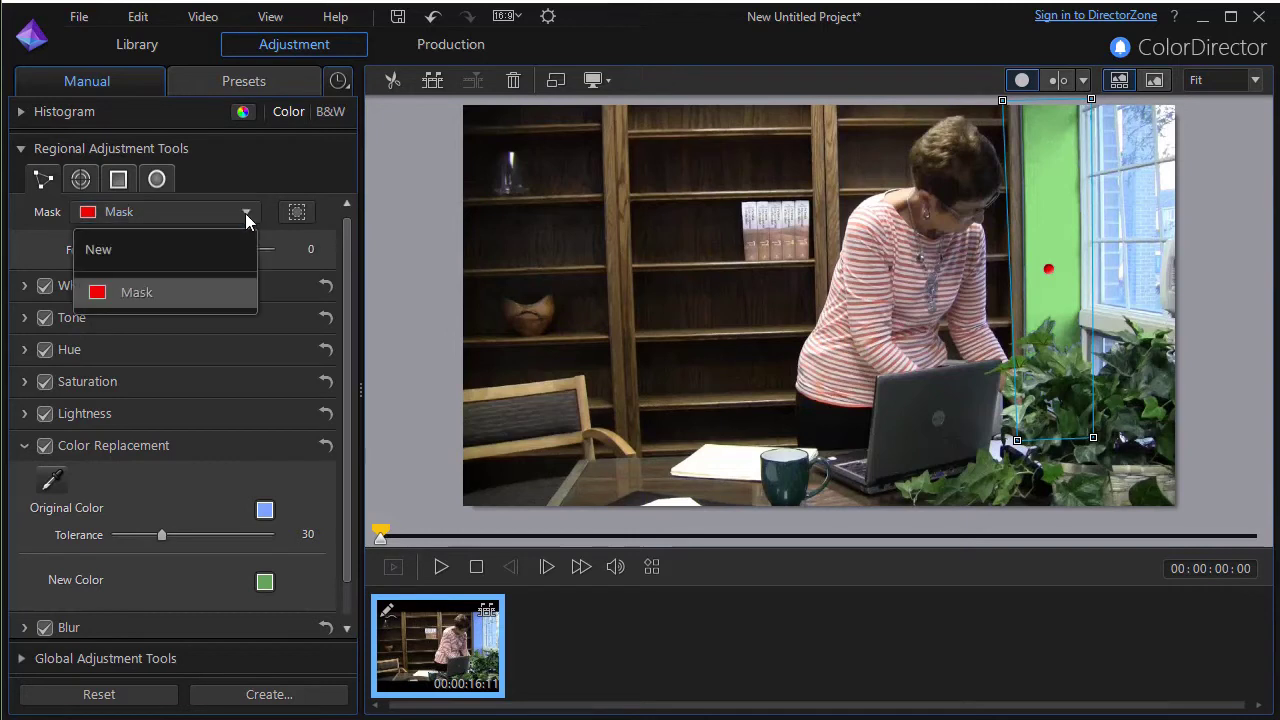
click(218, 251)
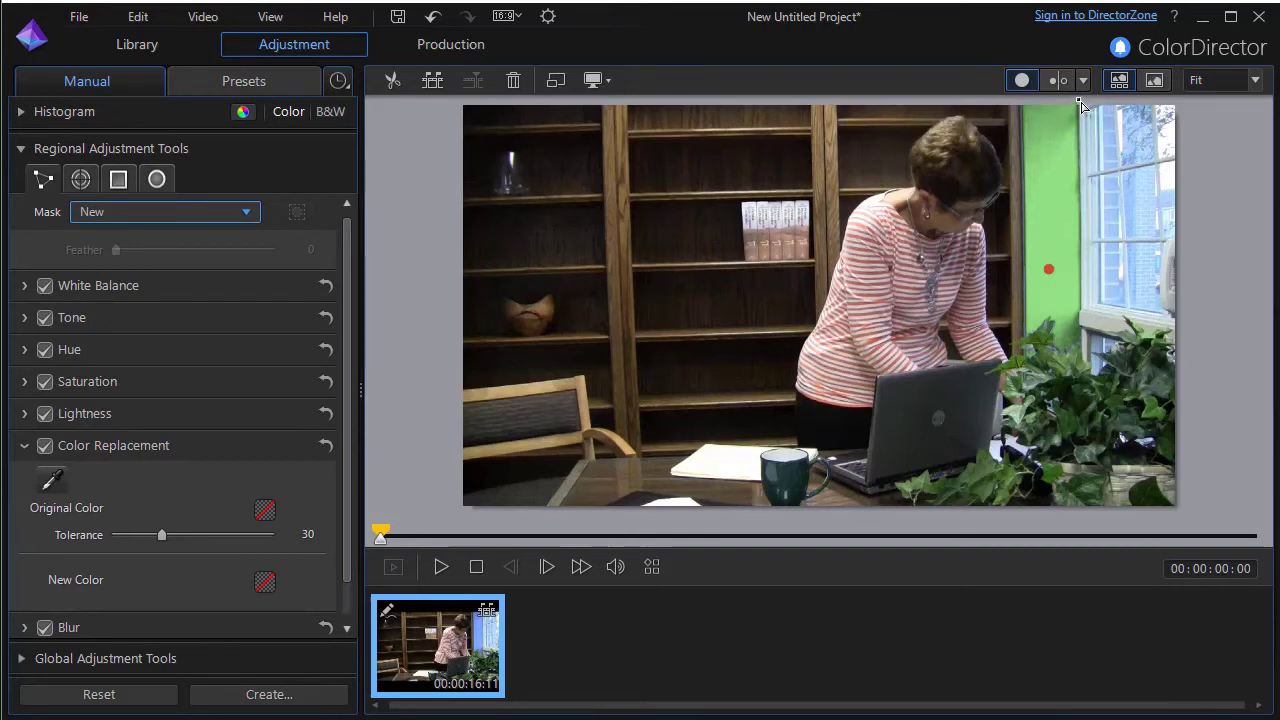
drag(1078, 100, 1090, 220)
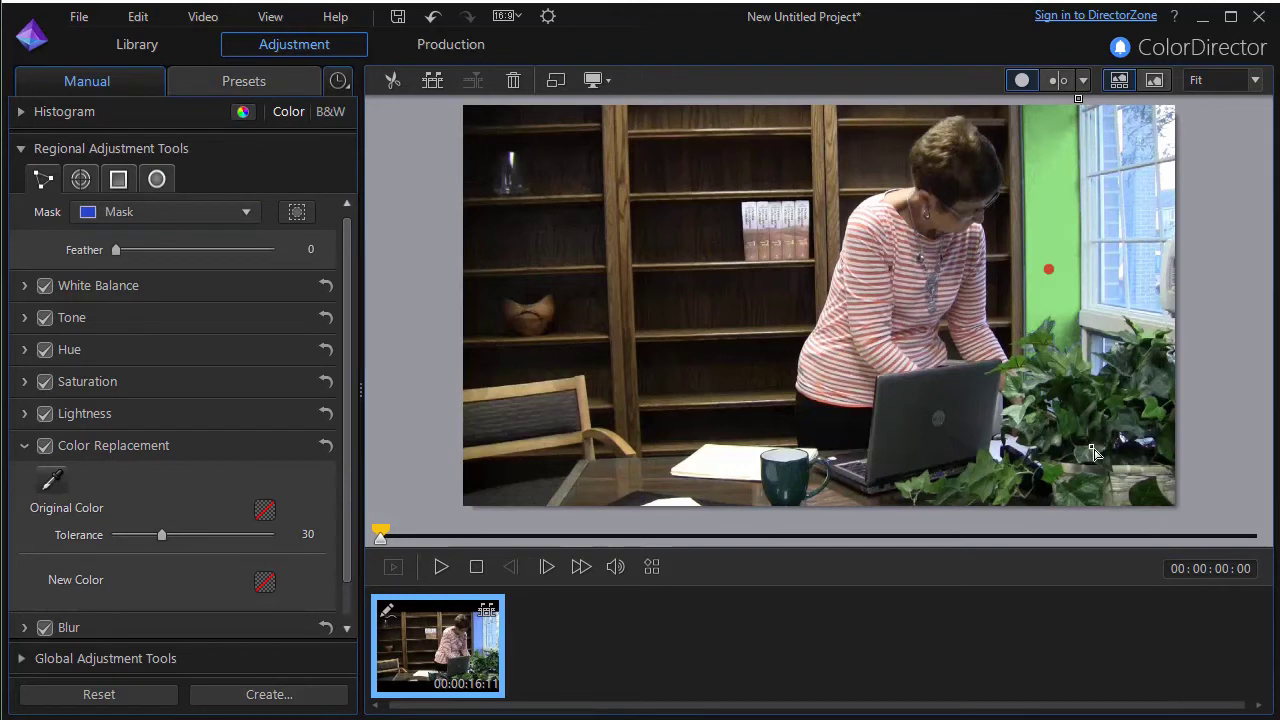
drag(1090, 445, 1088, 427)
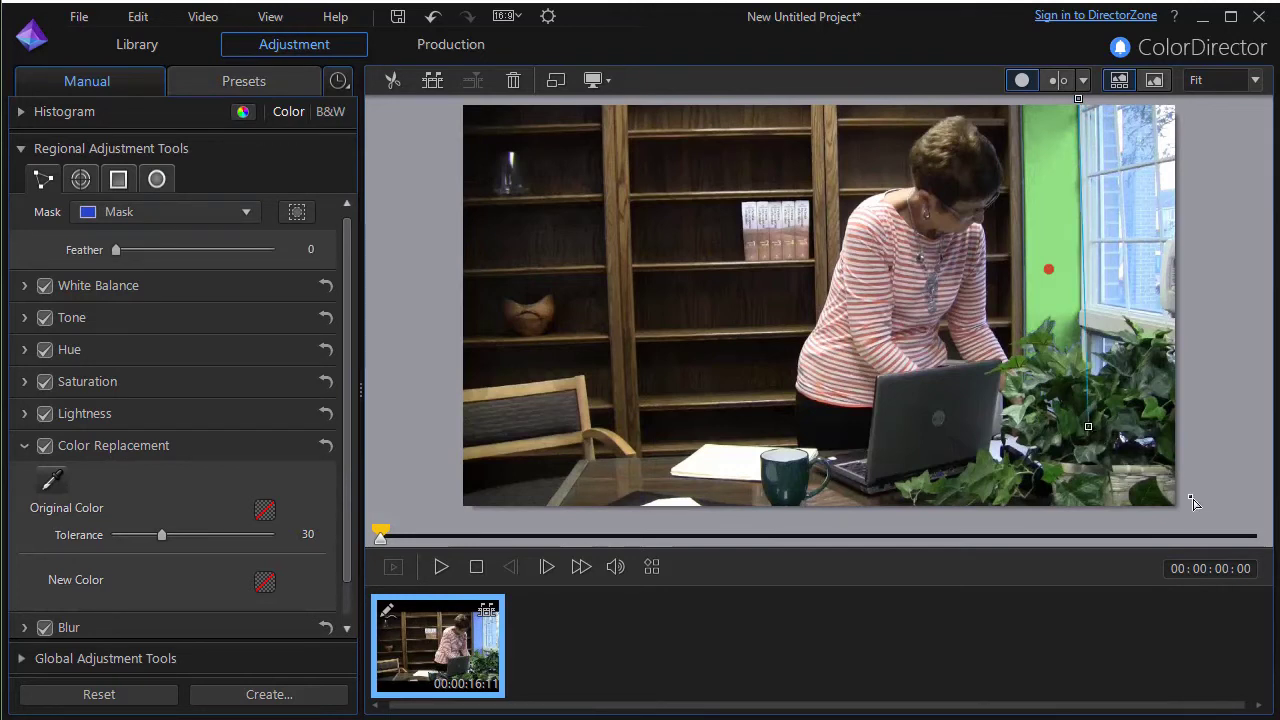
click(1199, 450)
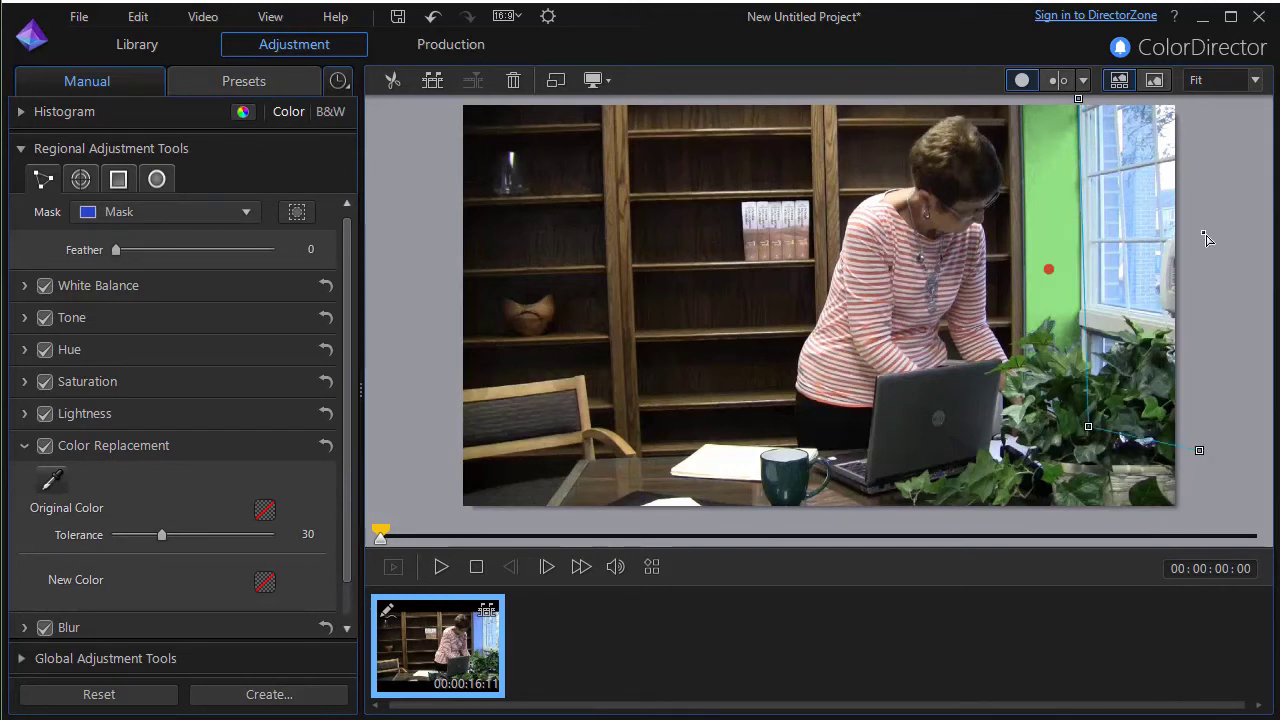
click(1191, 102)
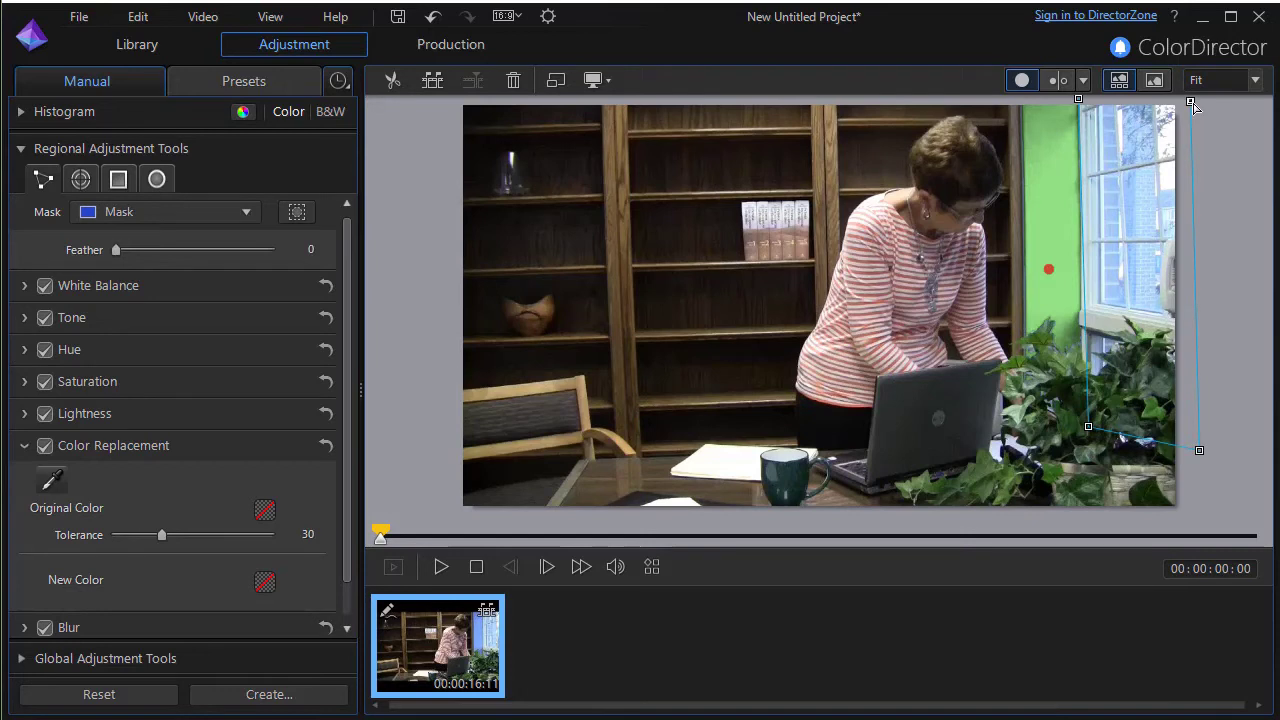
click(1079, 101)
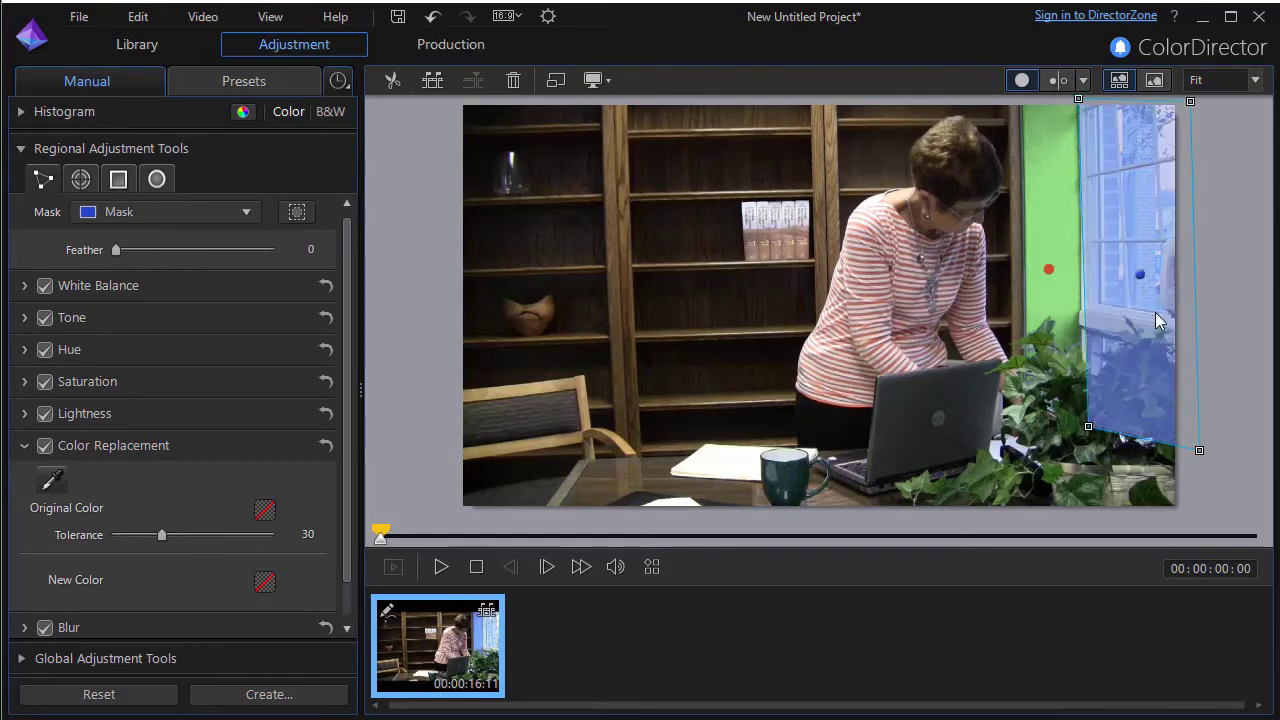
click(24, 447)
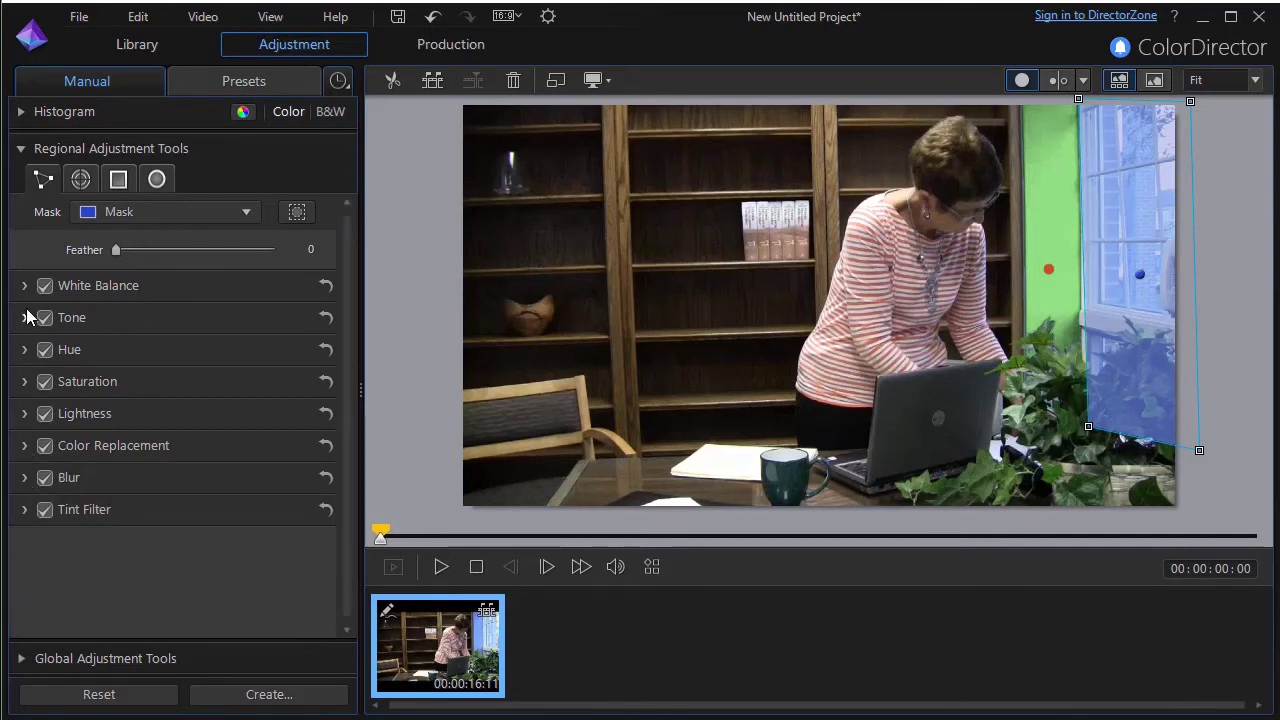
Set the window mask's Blue saturation to -52 and Yellow saturation to 70
click(25, 382)
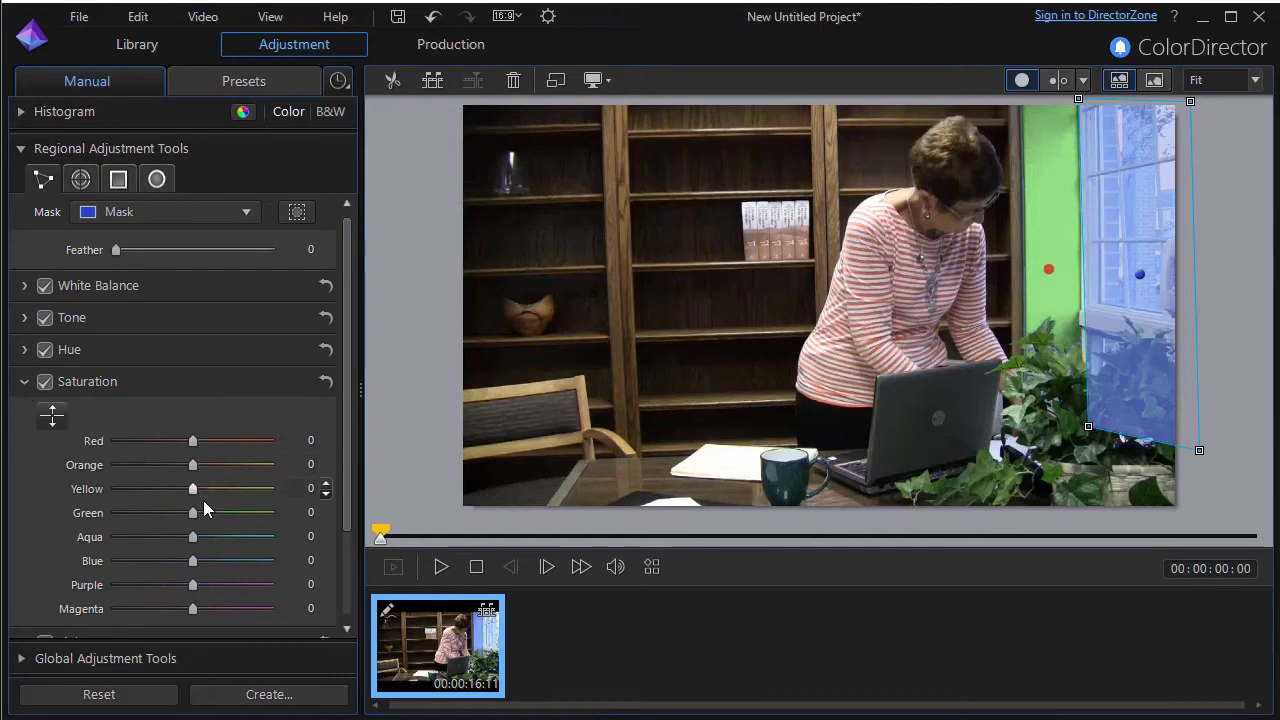
drag(195, 562, 161, 557)
scroll(161, 557, up, 5)
mouse_move(147, 562)
mouse_down()
mouse_move(130, 561)
mouse_move(142, 566)
mouse_up()
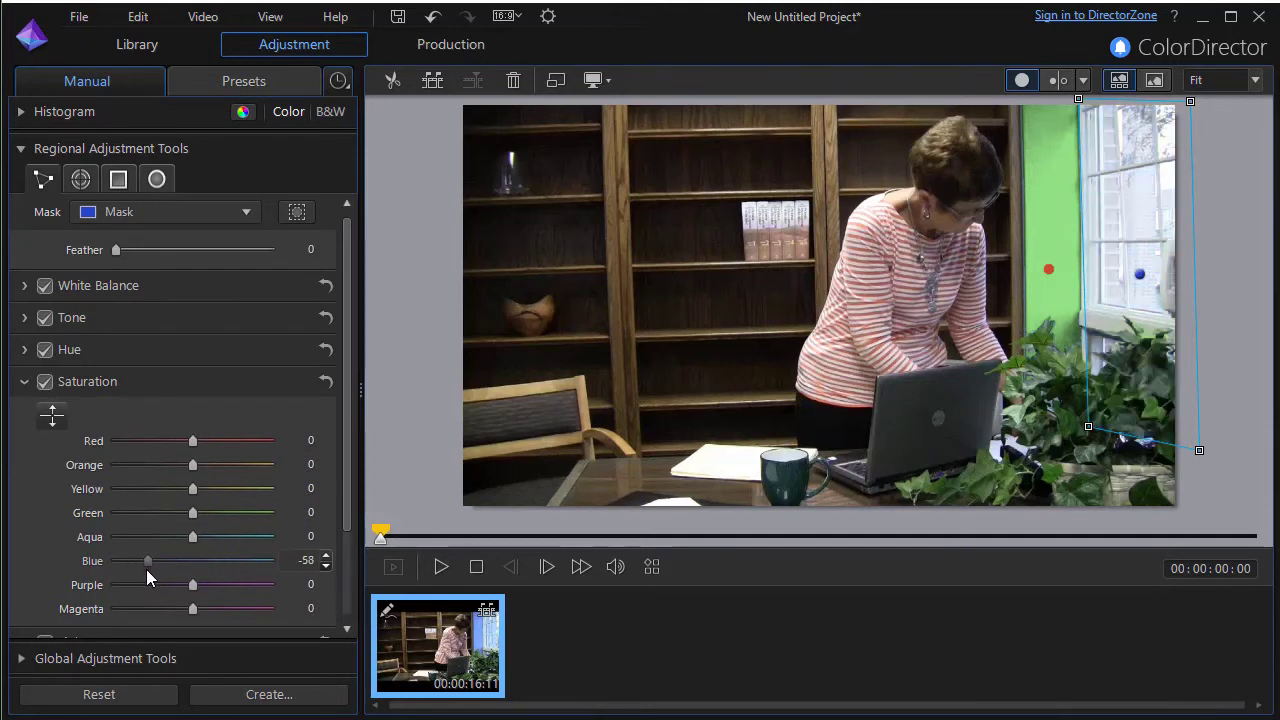
scroll(147, 572, up, 5)
scroll(197, 490, up, 3)
drag(199, 492, 241, 498)
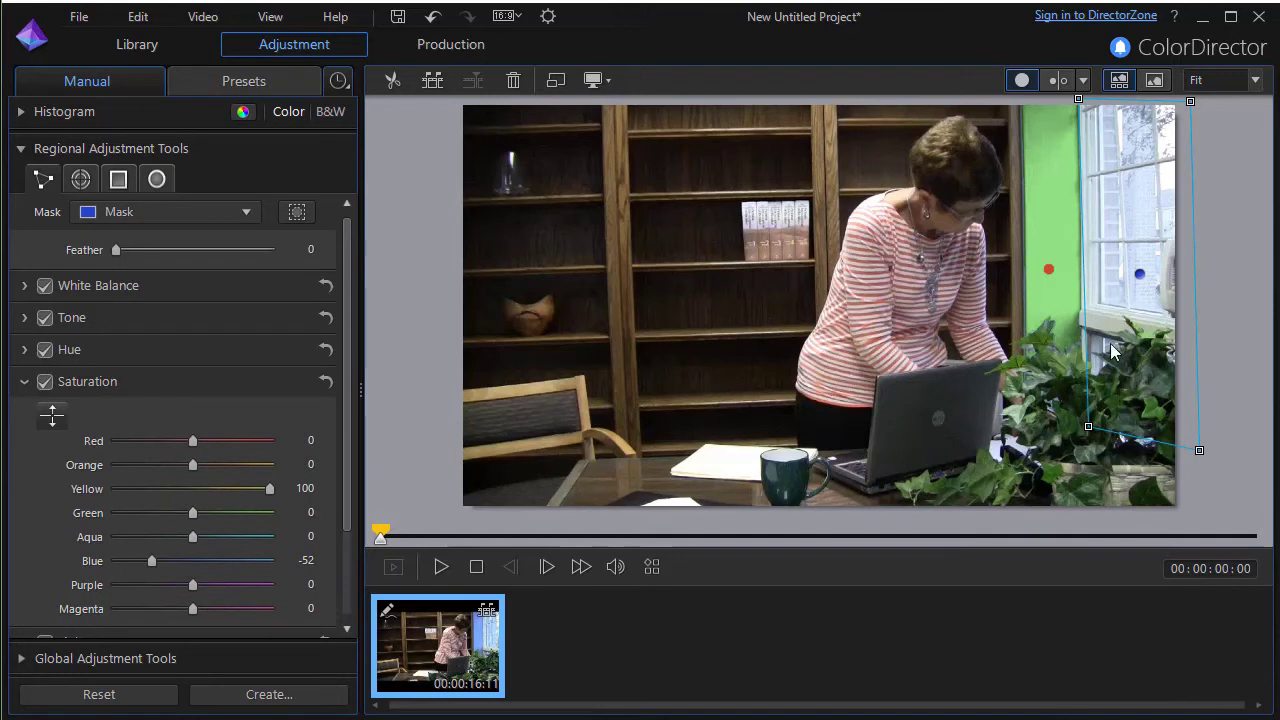
mouse_move(267, 491)
mouse_down()
mouse_move(221, 491)
mouse_move(245, 488)
mouse_up()
click(441, 568)
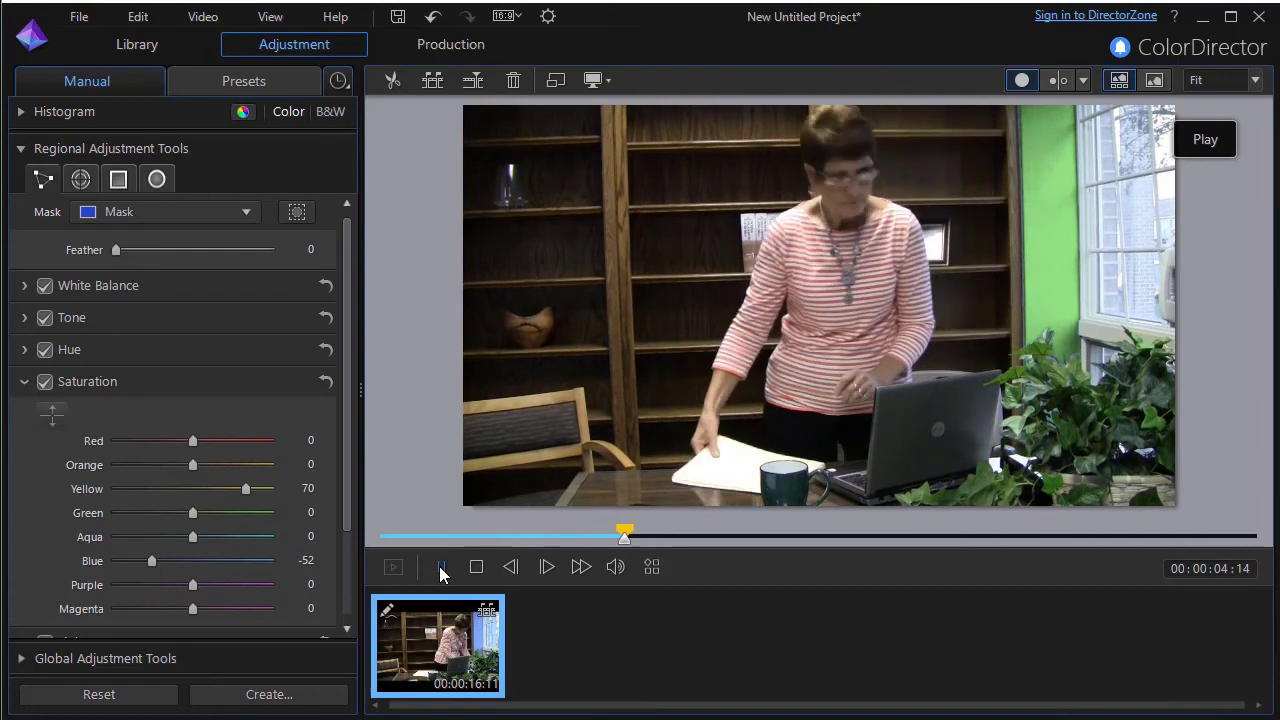
click(441, 568)
click(441, 568)
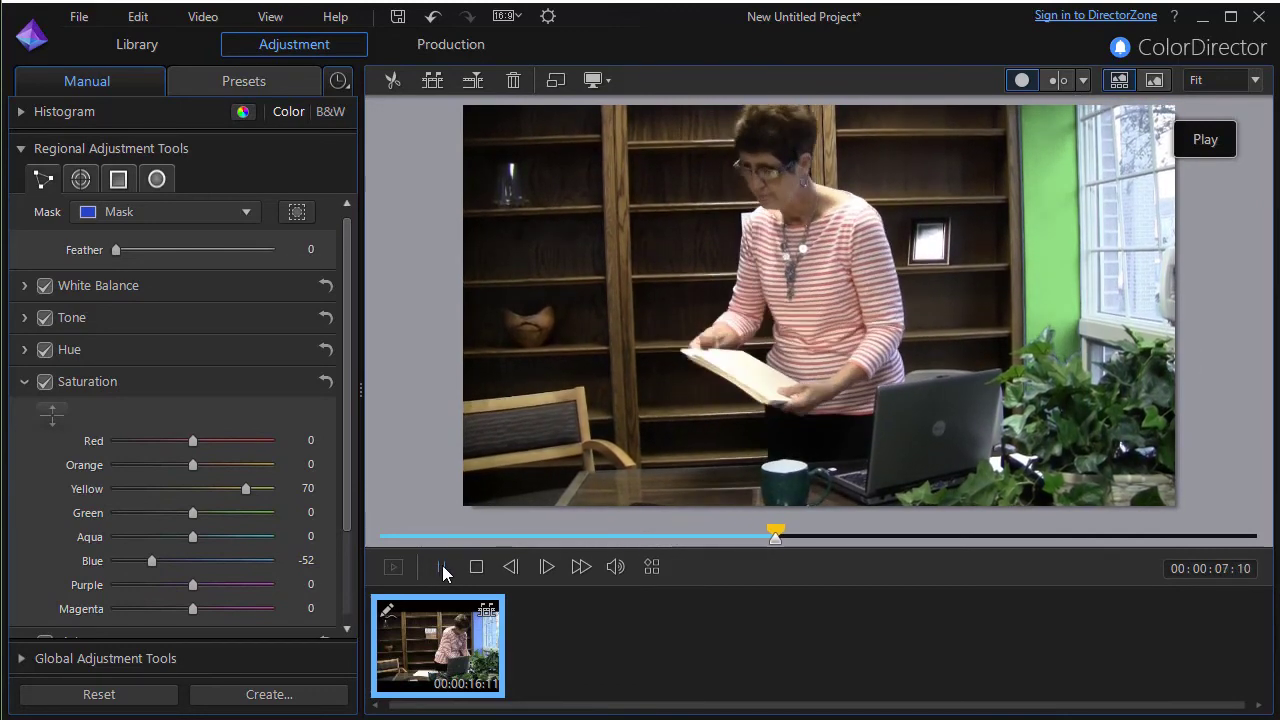
click(441, 567)
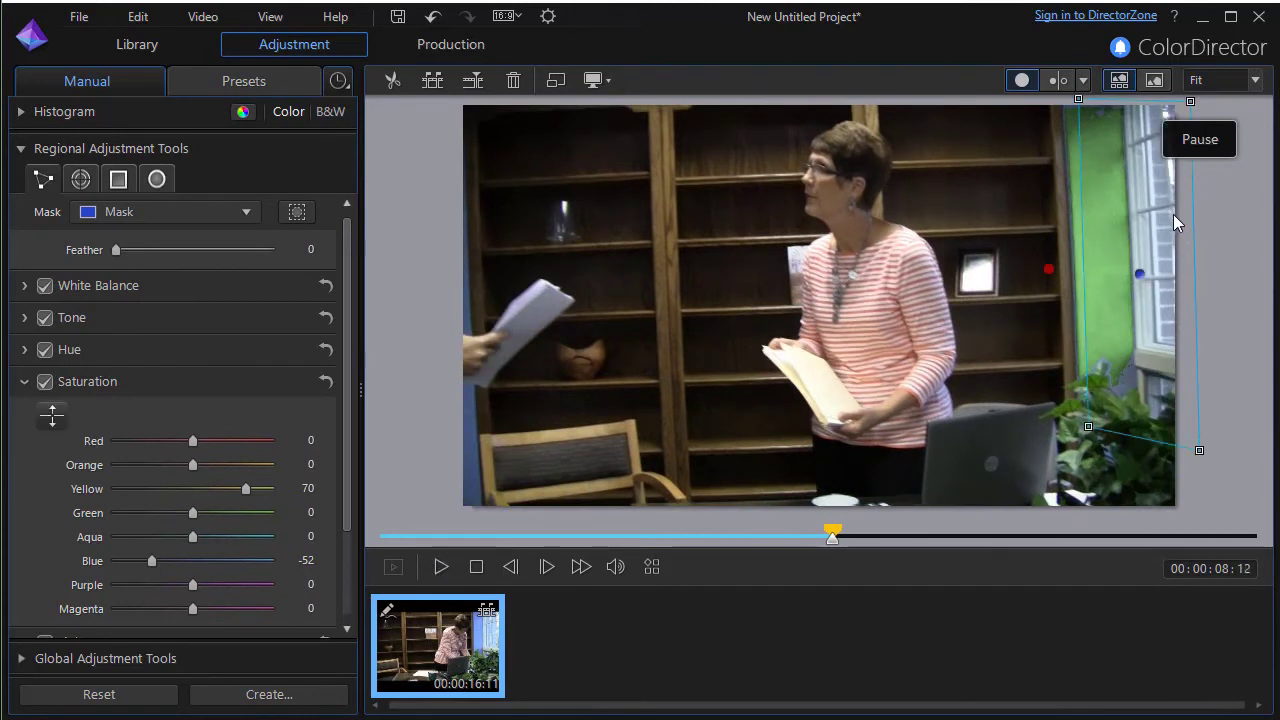
click(441, 567)
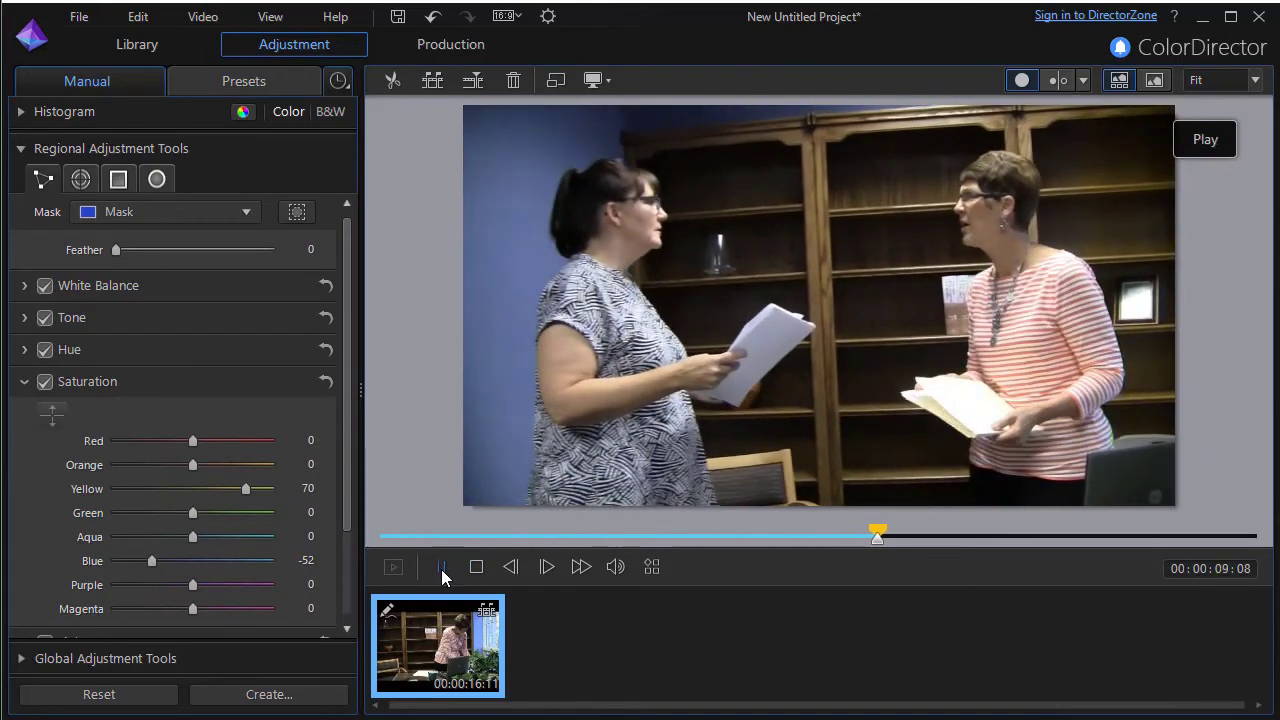
click(441, 567)
drag(886, 538, 370, 545)
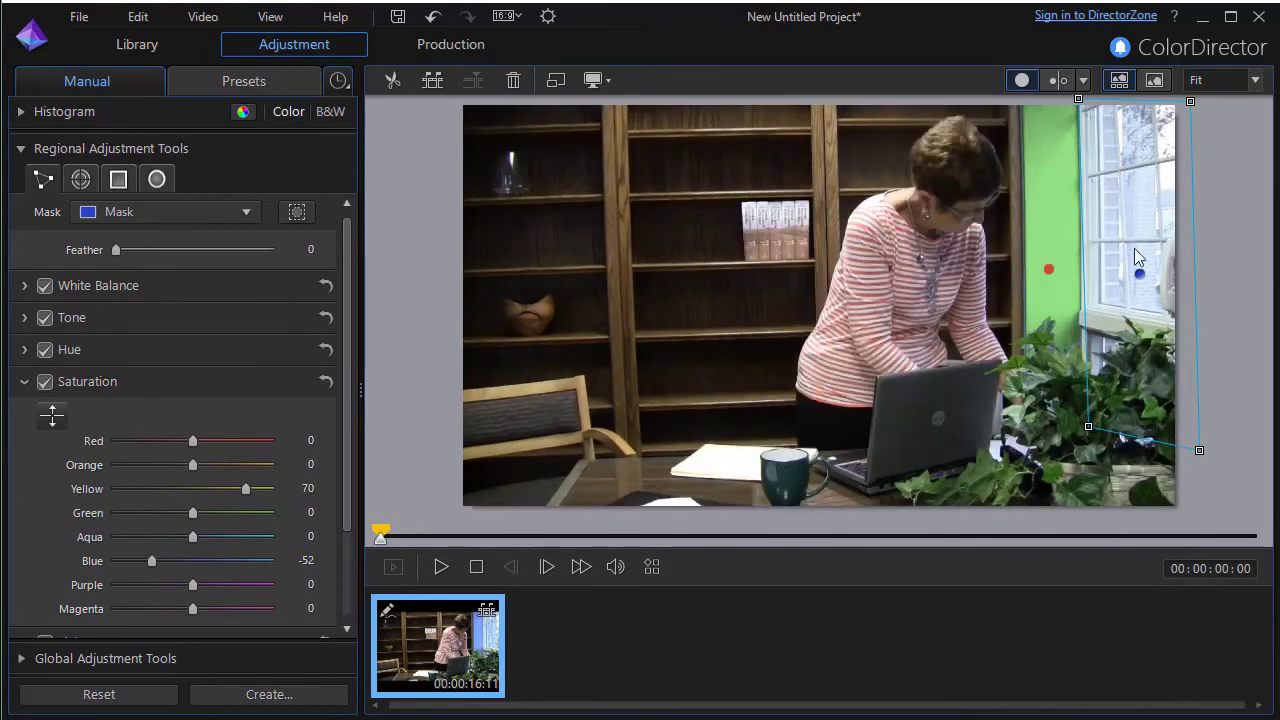
Switch the preview to the side-by-side Before/After view to compare the blue and green wall
click(1061, 78)
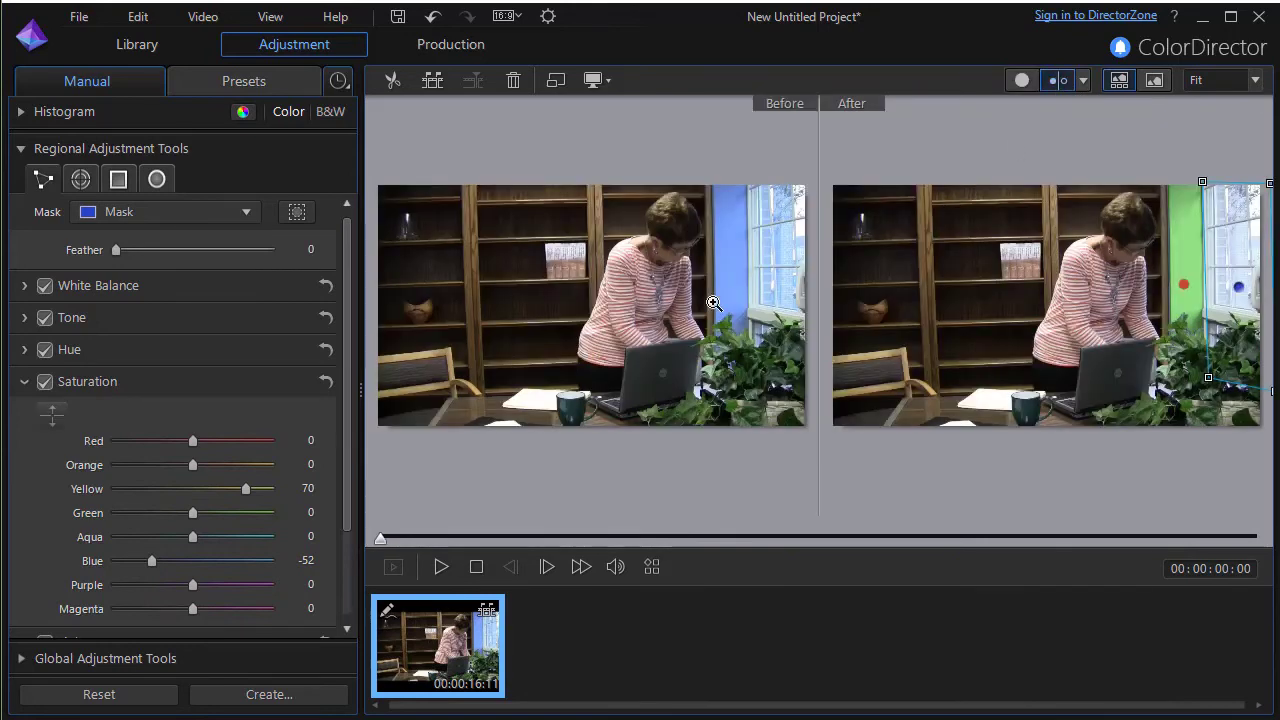